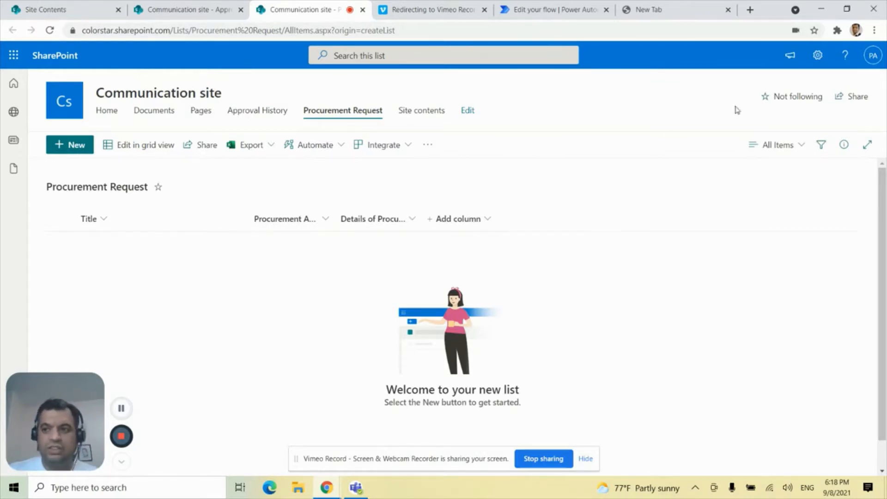
Open the Approval History list from the SharePoint site's contents to review its columns.
{"action": "left_click", "coordinate": [826, 65]}
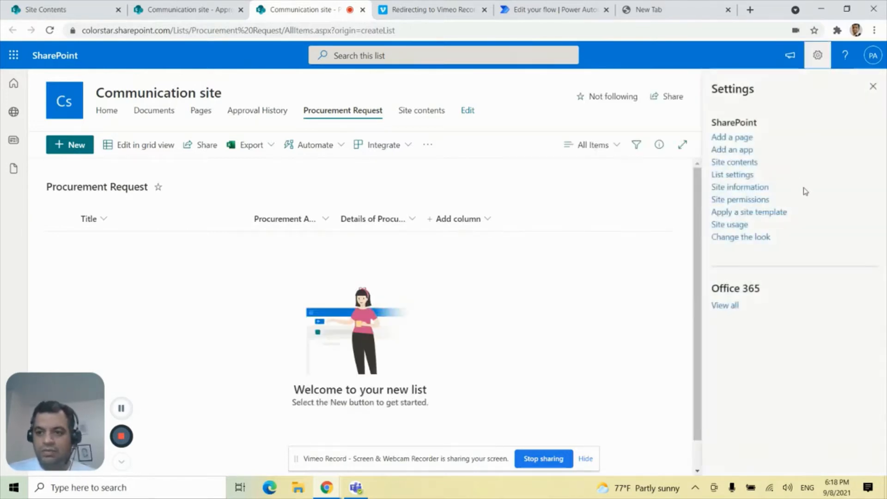
{"action": "left_click", "coordinate": [738, 162]}
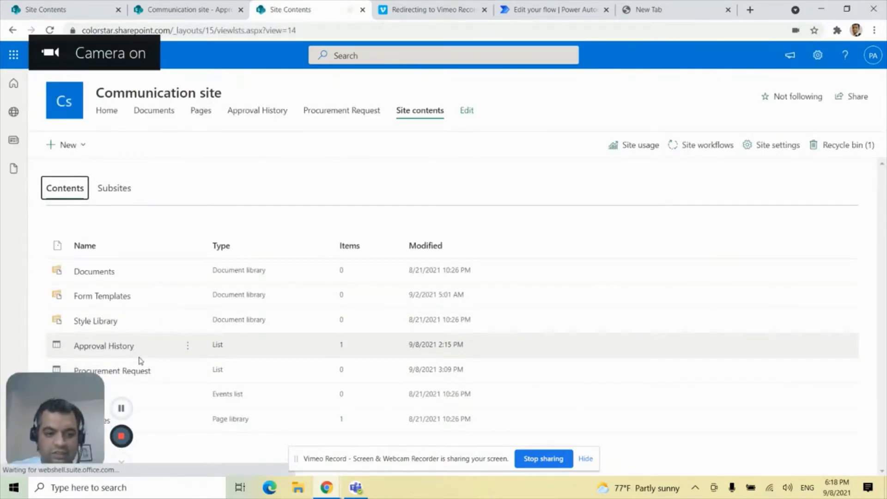
{"action": "left_click", "coordinate": [107, 350]}
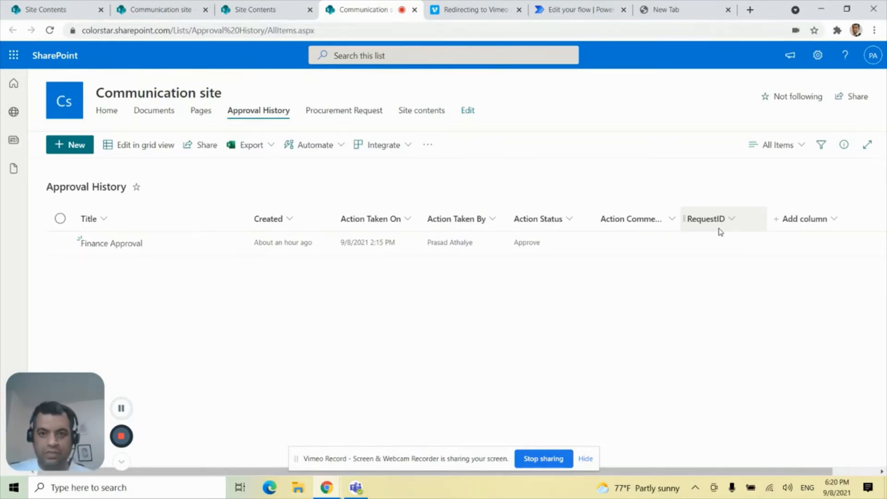
Switch to the Community flow in Power Automate and set the approval action's title to "Finance Approval".
{"action": "left_click", "coordinate": [570, 14]}
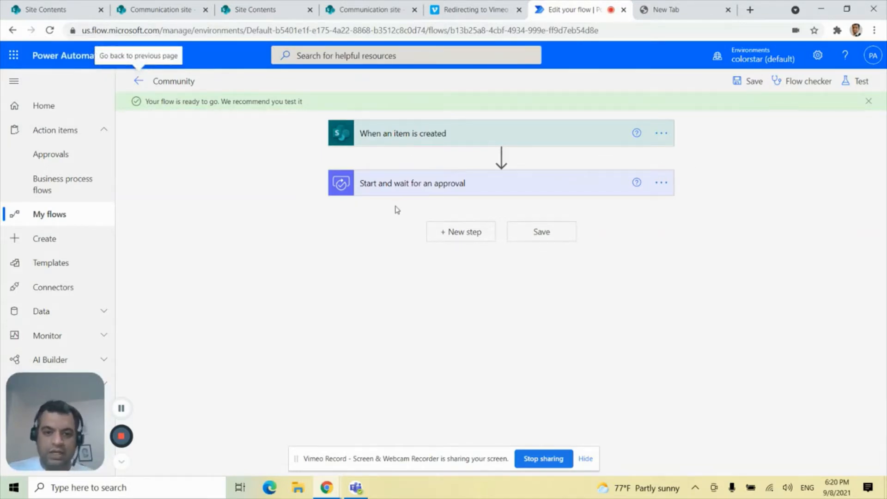
{"action": "left_click", "coordinate": [521, 191]}
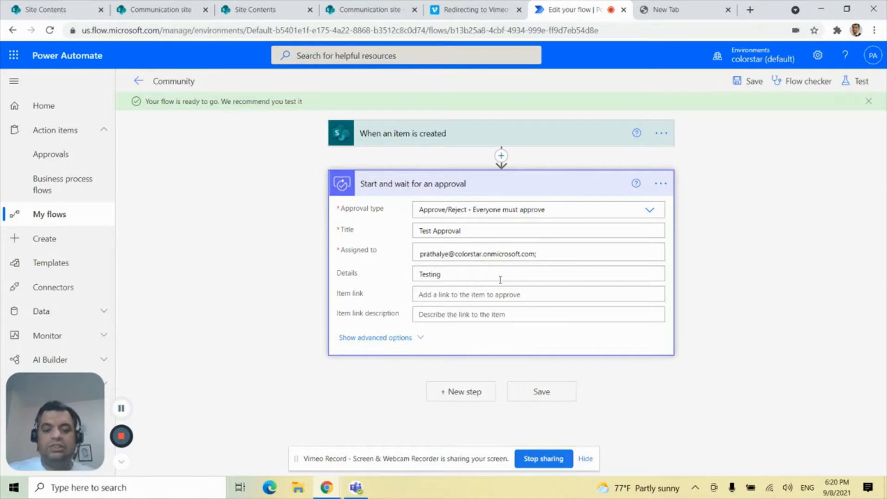
{"action": "double_click", "coordinate": [426, 230]}
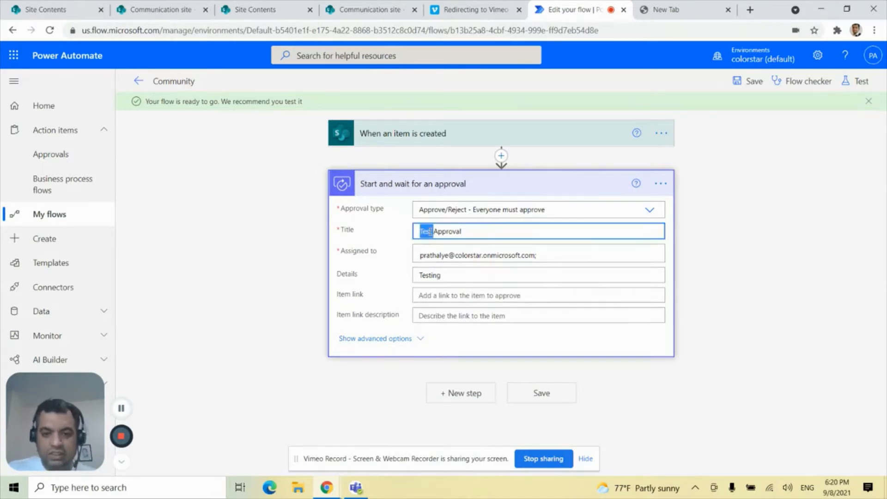
{"action": "key", "text": "BackSpace"}
{"action": "type", "text": "Fian"}
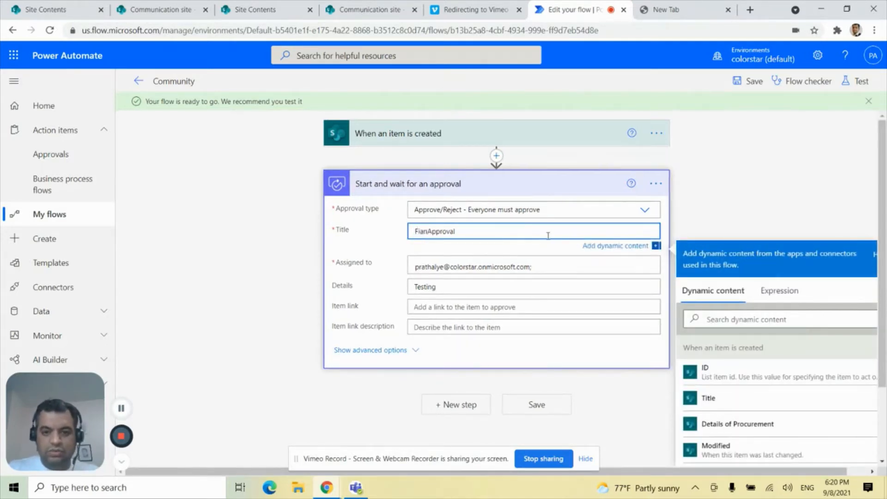
{"action": "key", "text": "BackSpace"}
{"action": "key", "text": "BackSpace"}
{"action": "type", "text": "nance"}
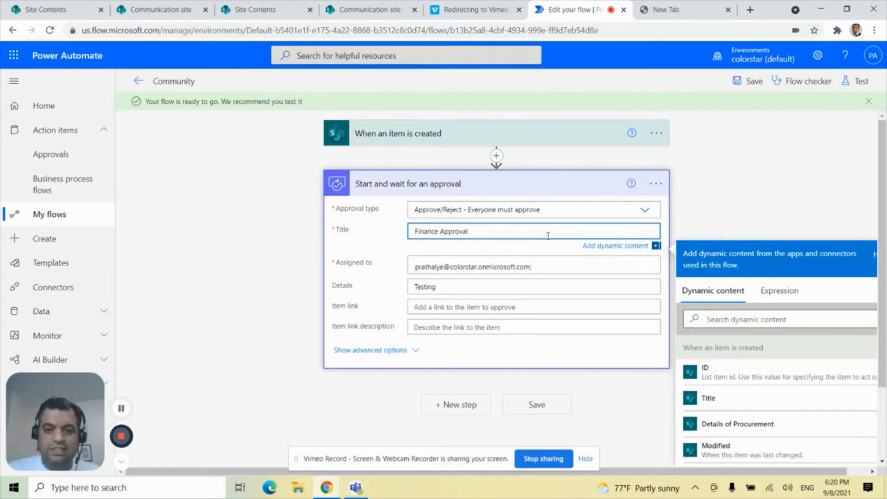
{"action": "left_click", "coordinate": [739, 208]}
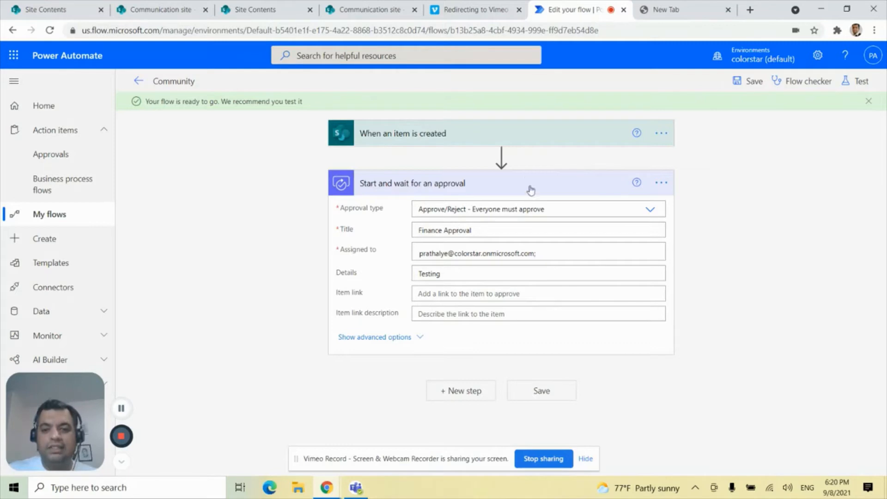
Insert a SharePoint Create item action between the item-created trigger and the approval action.
{"action": "left_click", "coordinate": [502, 155]}
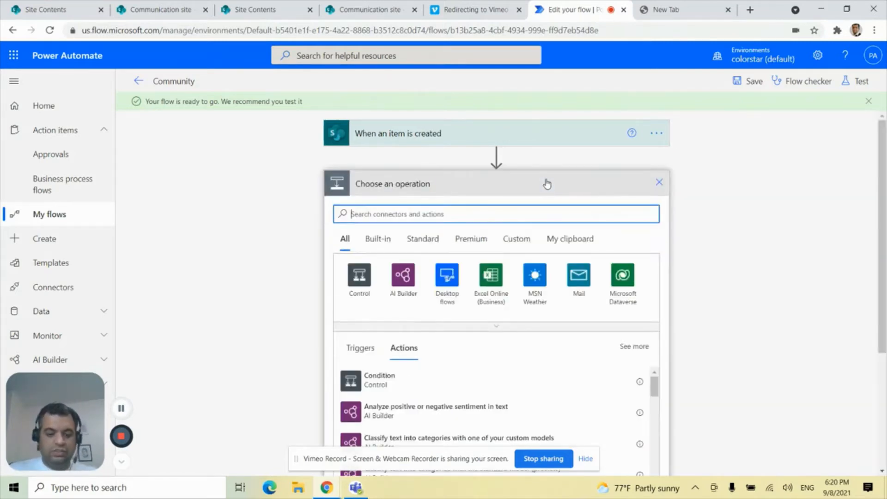
{"action": "type", "text": "create Item"}
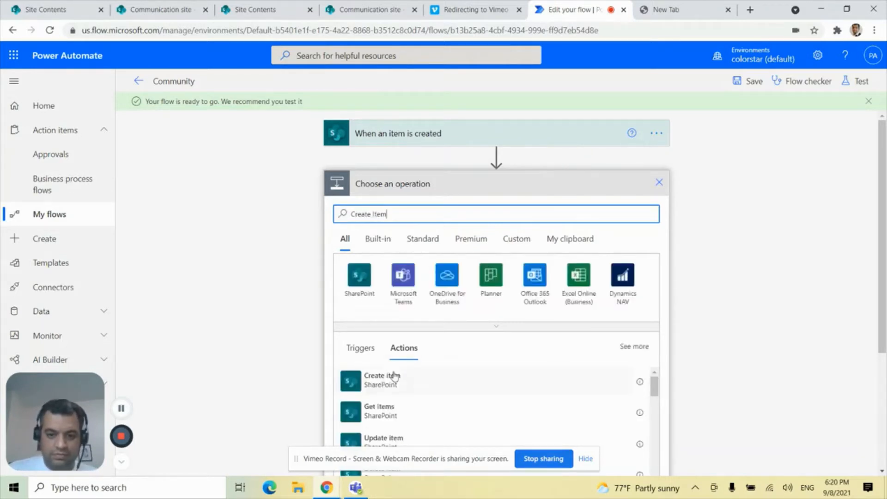
{"action": "left_click", "coordinate": [393, 377]}
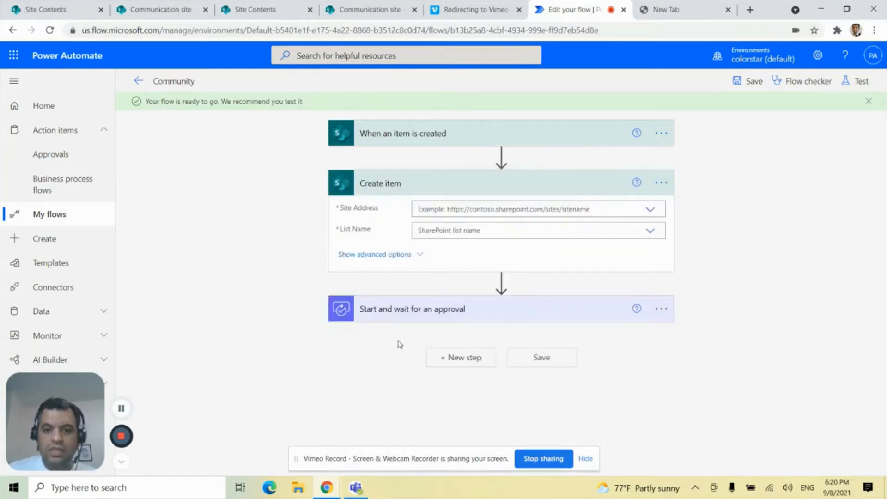
{"action": "left_click", "coordinate": [648, 212]}
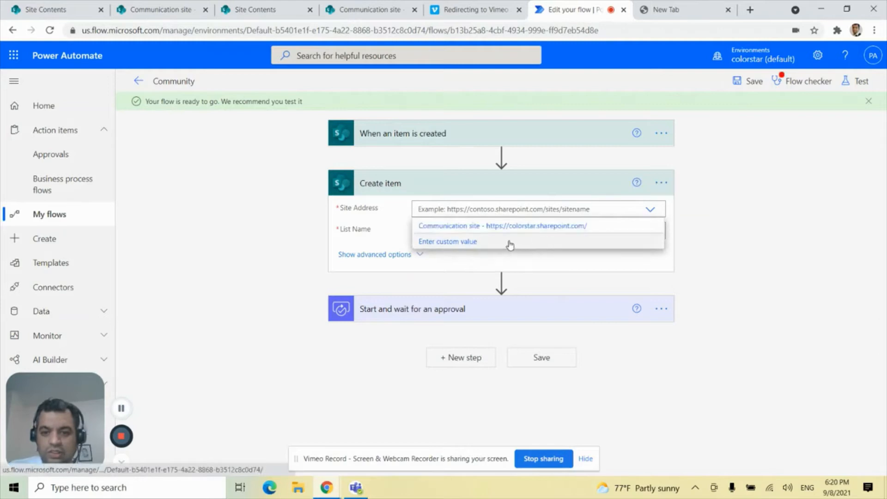
{"action": "left_click", "coordinate": [522, 224]}
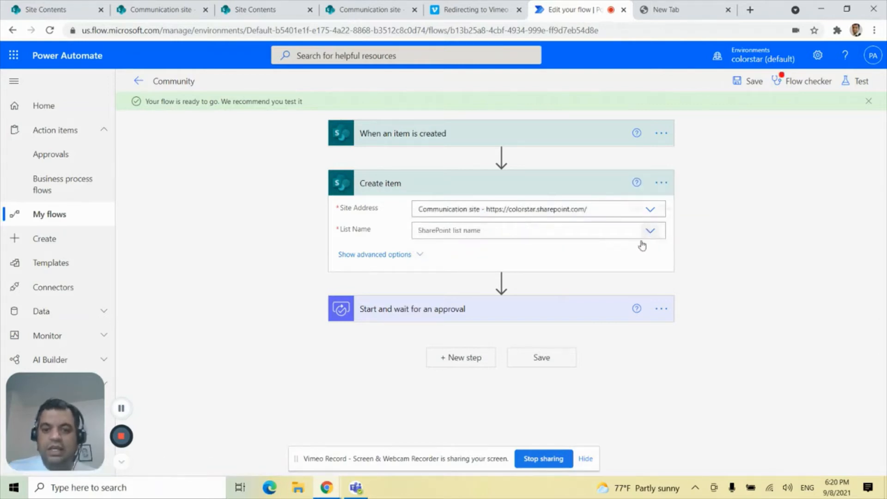
{"action": "left_click", "coordinate": [647, 232]}
{"action": "left_click", "coordinate": [483, 252]}
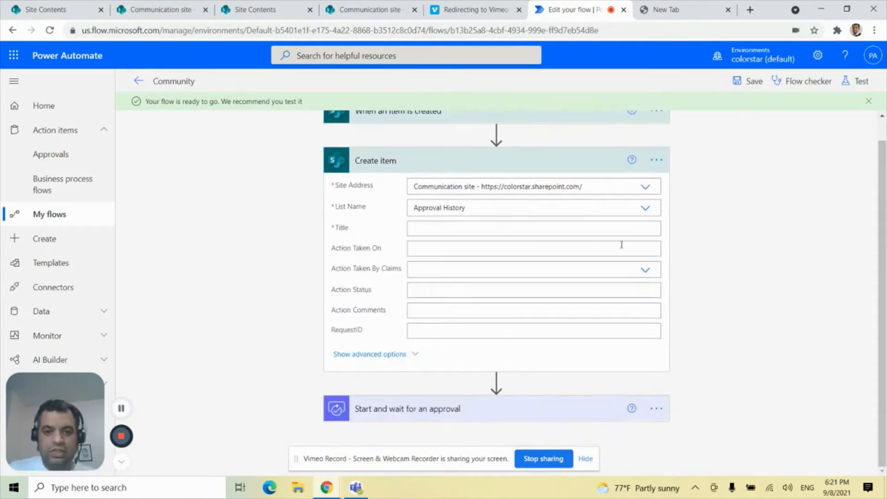
Set the new history item's Title to "Finance Approval" and its Action Status to "Pending".
{"action": "left_click", "coordinate": [476, 228]}
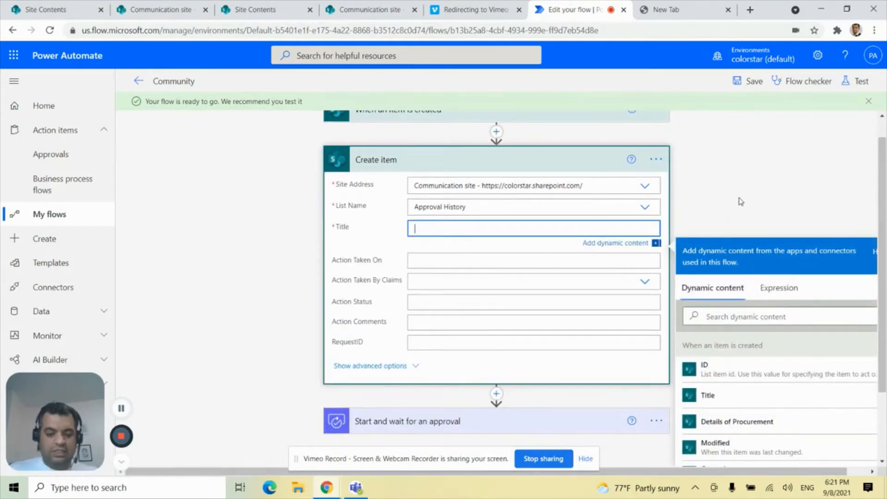
{"action": "type", "text": "Finance Approv"}
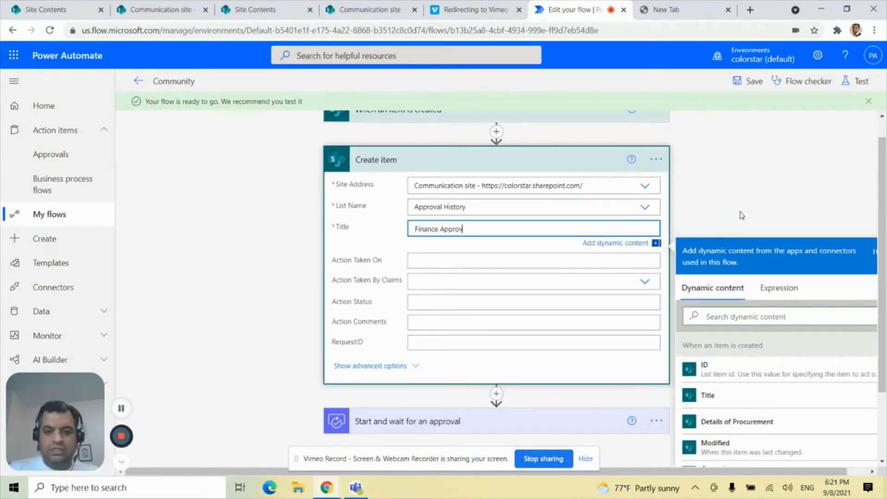
{"action": "type", "text": "al"}
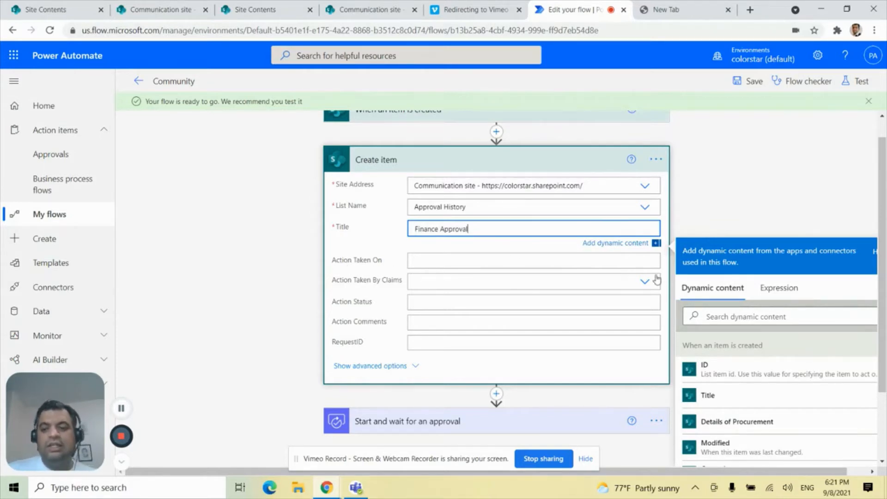
{"action": "scroll", "coordinate": [775, 193], "scroll_direction": "down", "scroll_amount": 1}
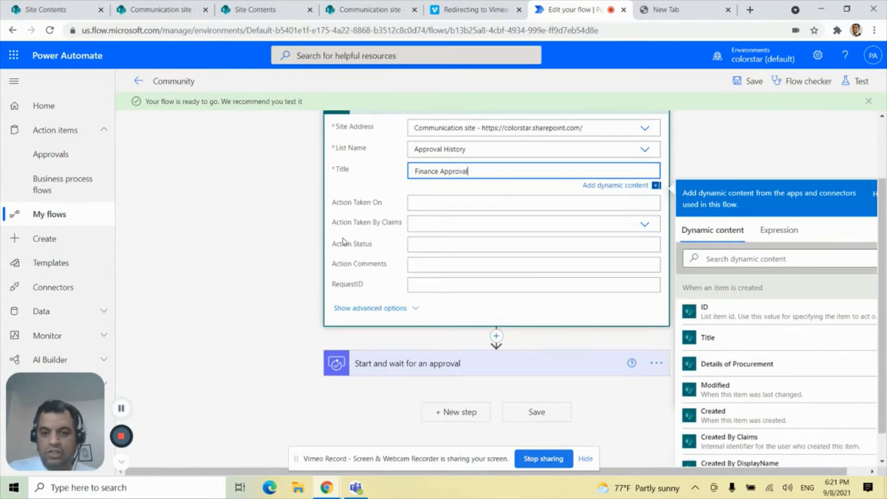
{"action": "left_click", "coordinate": [426, 246]}
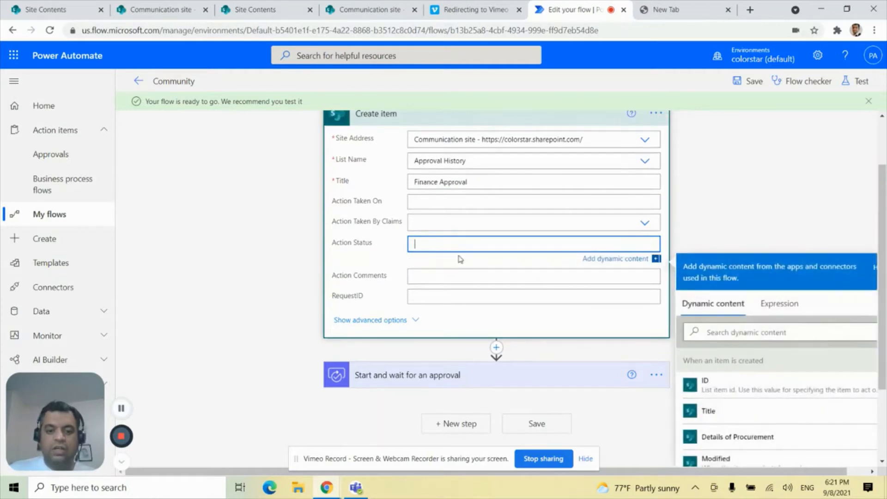
{"action": "type", "text": "Pending"}
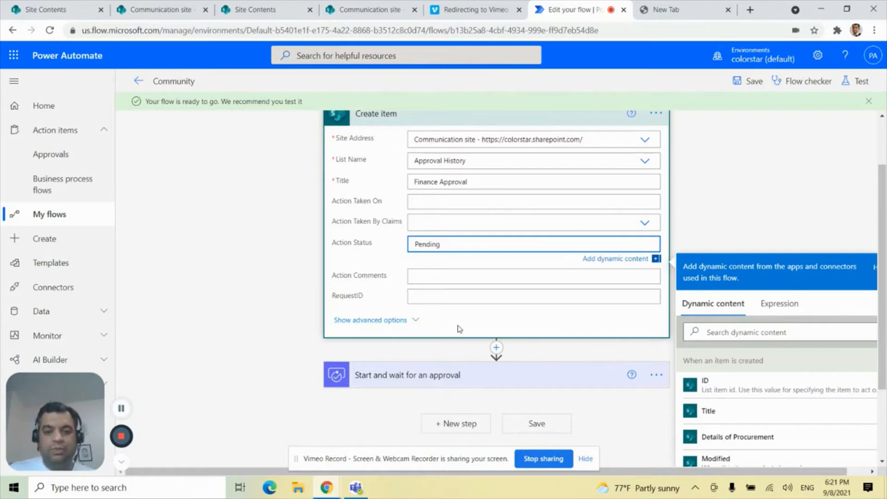
Map the history item's RequestID to the trigger item's ID and collapse the Create item action.
{"action": "scroll", "coordinate": [769, 208], "scroll_direction": "down", "scroll_amount": 1}
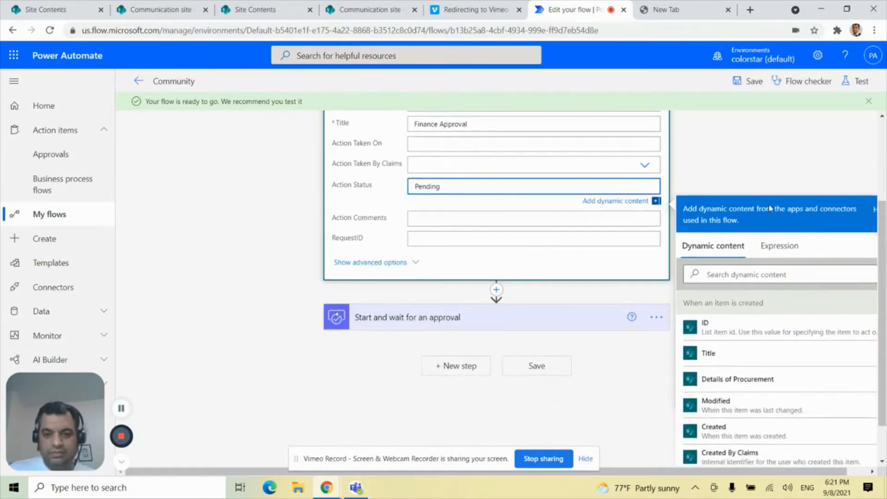
{"action": "left_click", "coordinate": [489, 237]}
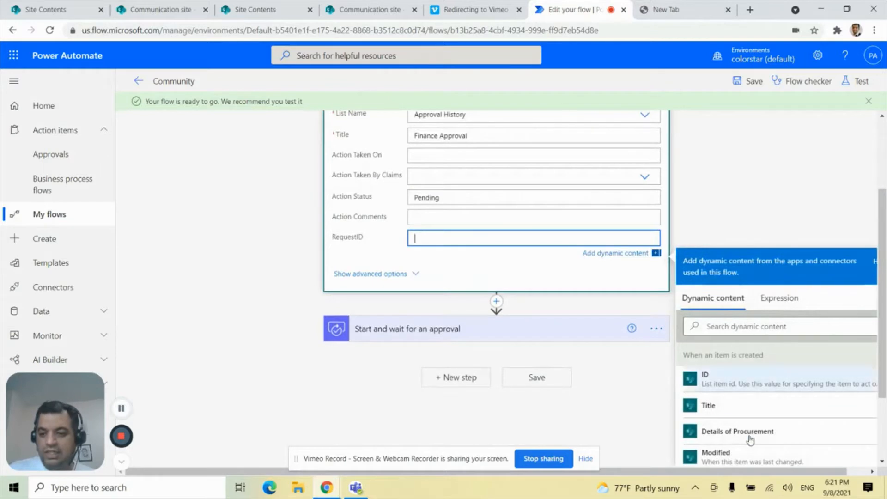
{"action": "left_click", "coordinate": [719, 385]}
{"action": "left_click", "coordinate": [760, 201]}
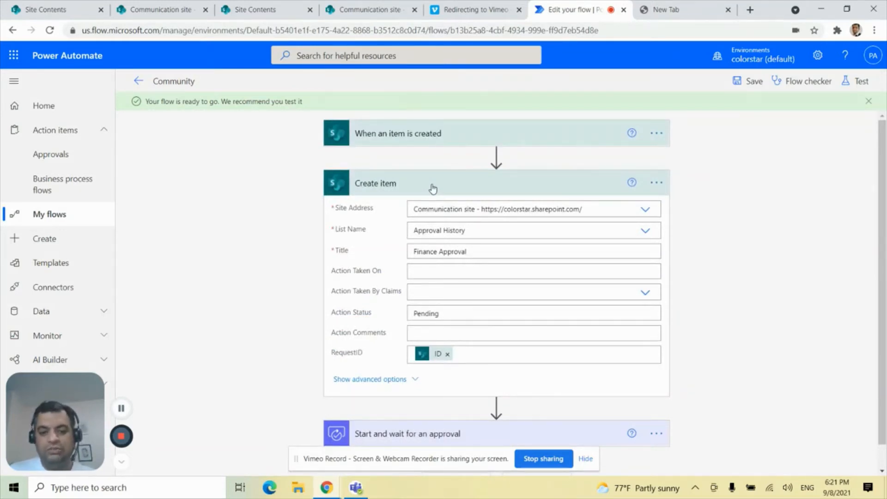
{"action": "left_click", "coordinate": [498, 187]}
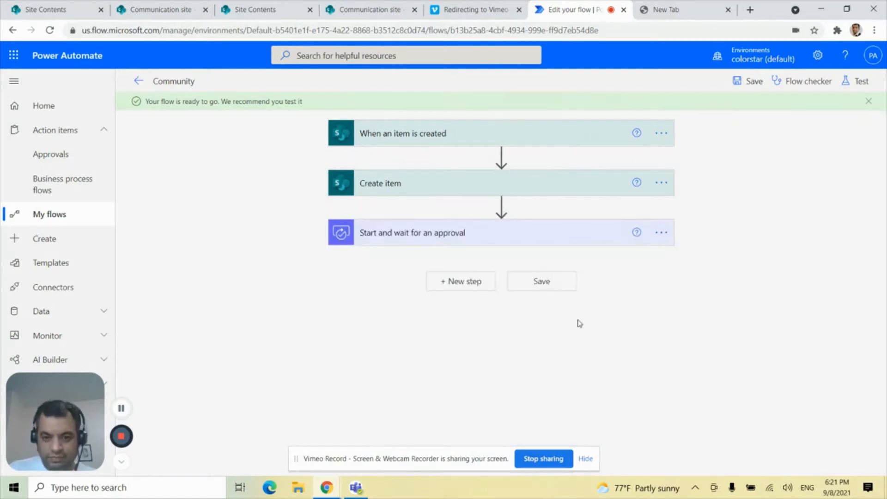
Add a Condition control after the approval action at the end of the flow.
{"action": "left_click", "coordinate": [416, 237]}
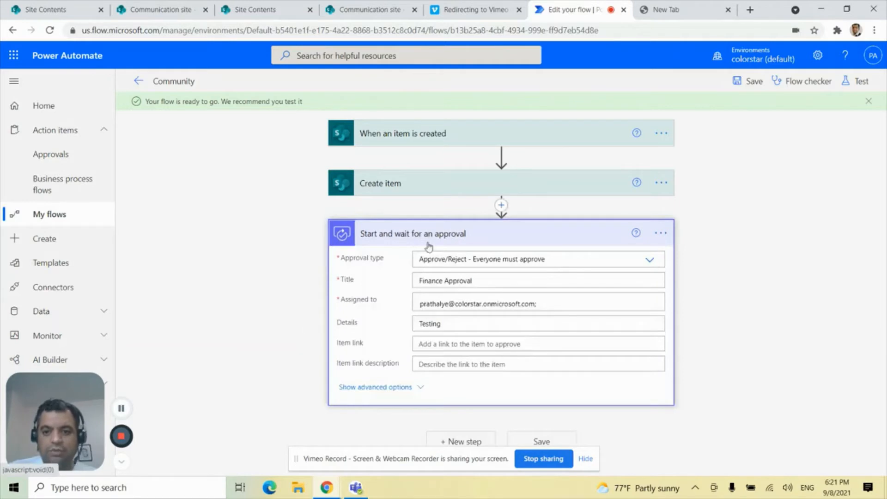
{"action": "left_click", "coordinate": [457, 234]}
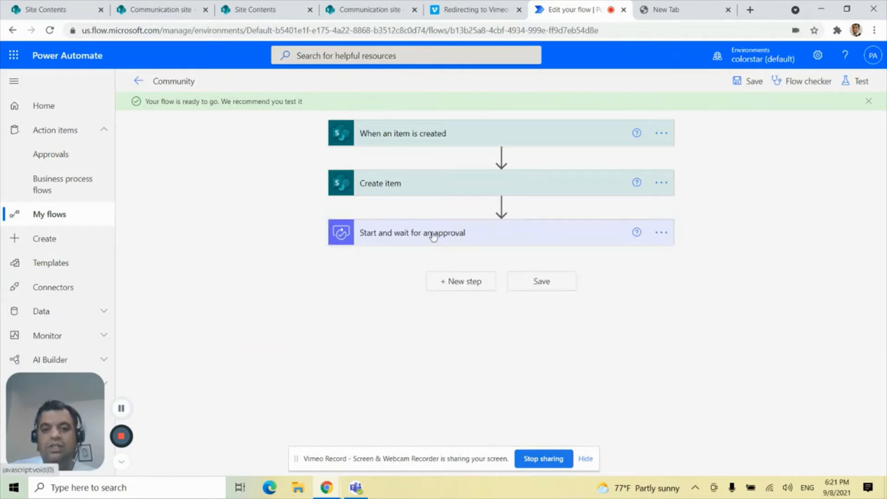
{"action": "left_click", "coordinate": [472, 290]}
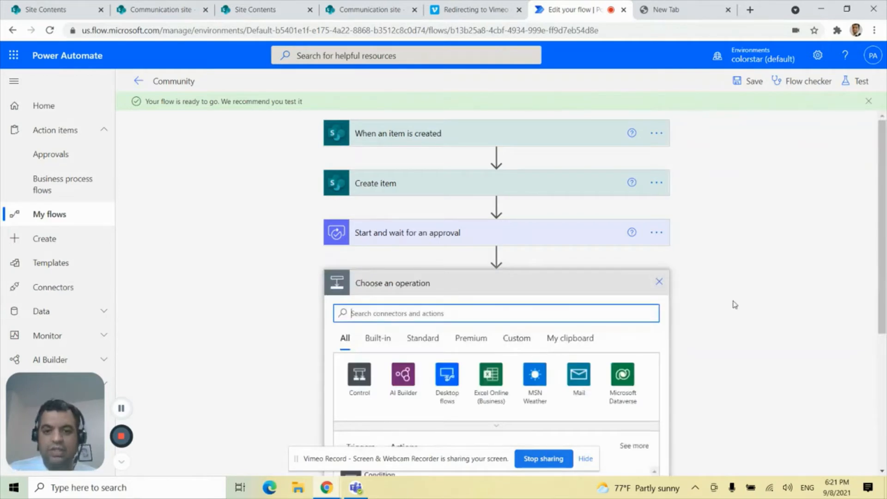
{"action": "scroll", "coordinate": [735, 305], "scroll_direction": "down", "scroll_amount": 1}
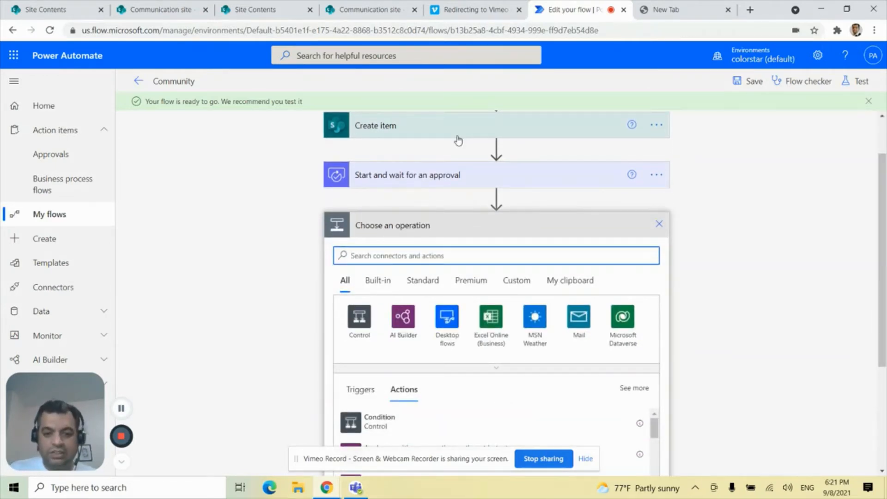
{"action": "scroll", "coordinate": [730, 275], "scroll_direction": "down", "scroll_amount": 1}
{"action": "left_click", "coordinate": [361, 273]}
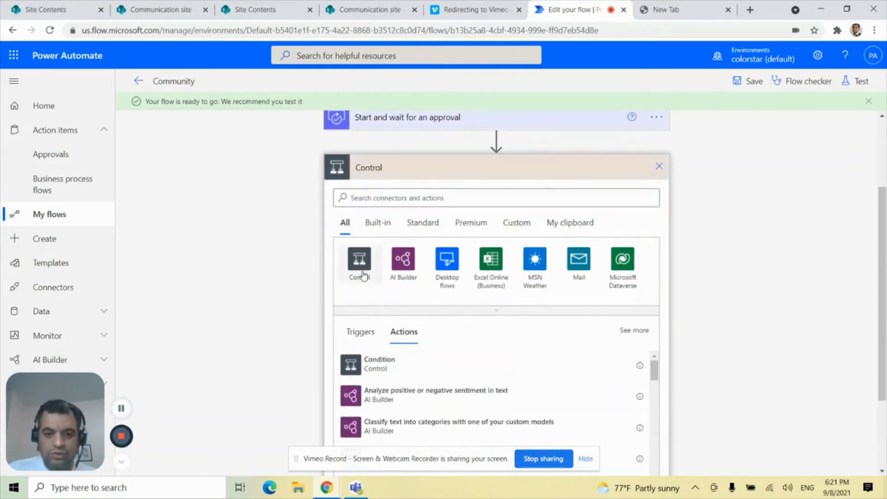
{"action": "left_click", "coordinate": [397, 255]}
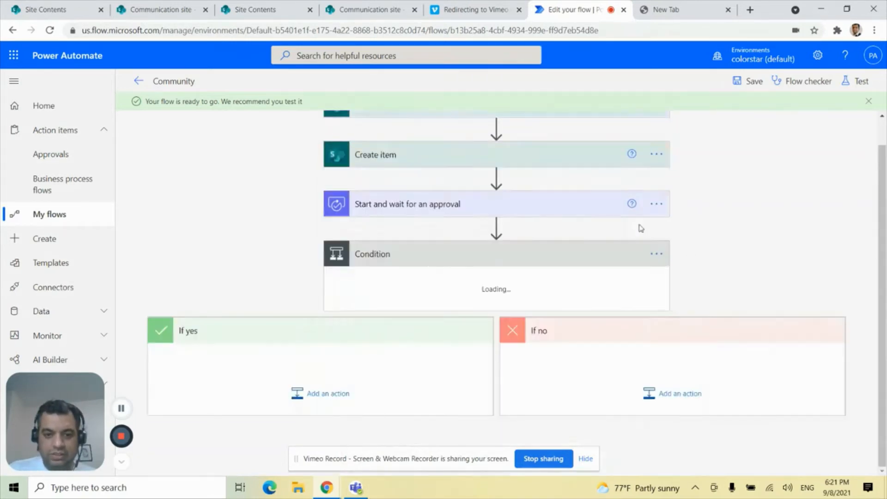
Define the condition as the approval's Outcome is equal to "Approve".
{"action": "left_click", "coordinate": [404, 262]}
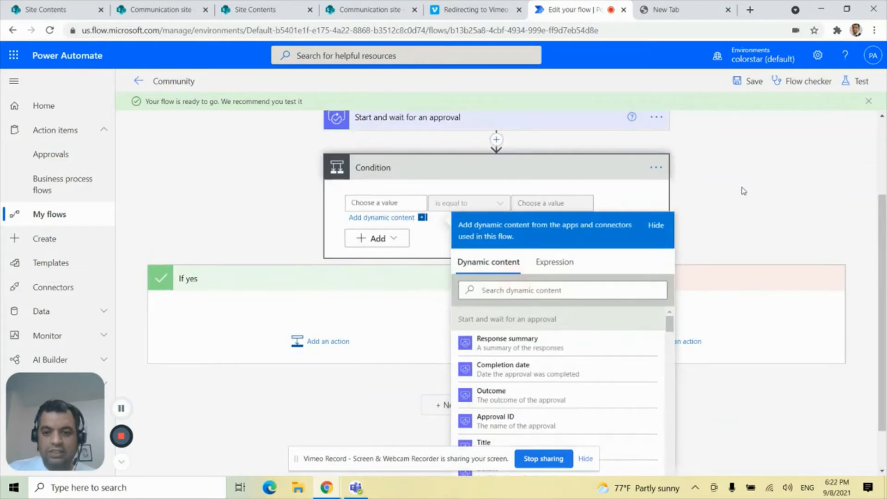
{"action": "left_click", "coordinate": [569, 398]}
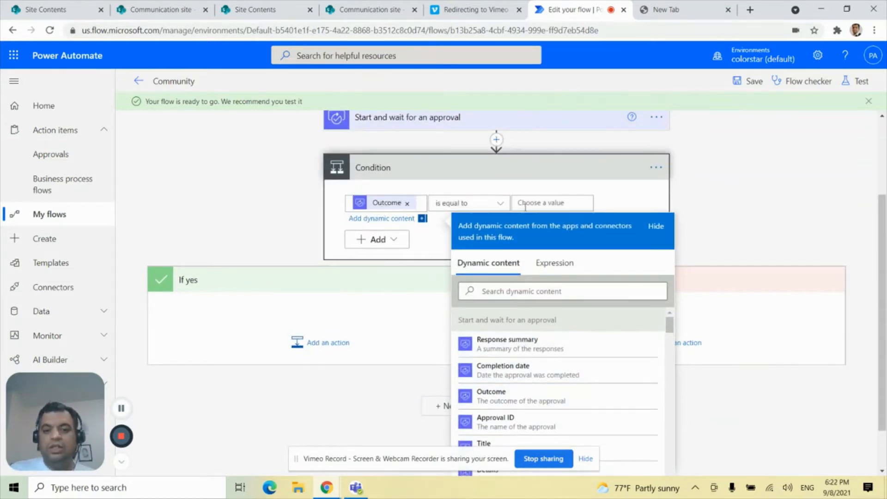
{"action": "left_click", "coordinate": [542, 204]}
{"action": "type", "text": "Appro"}
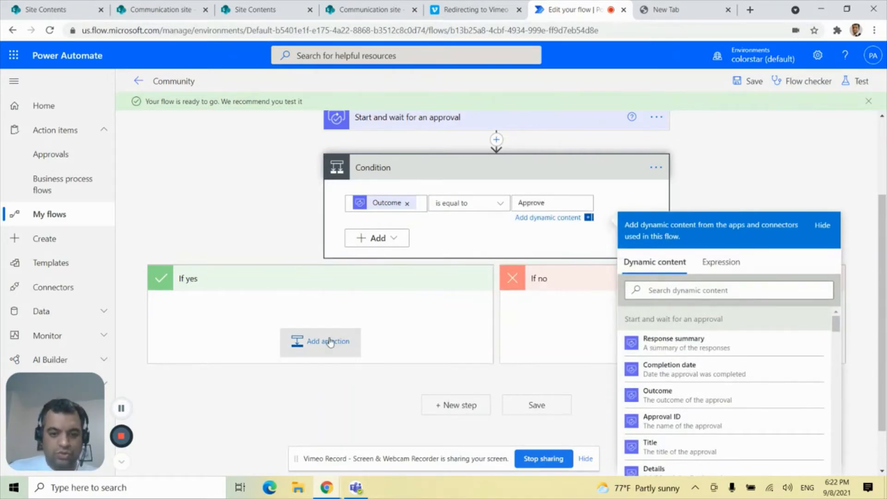
{"action": "type", "text": "ve"}
Add the SharePoint Update item action to the If yes branch of the condition.
{"action": "left_click", "coordinate": [250, 242]}
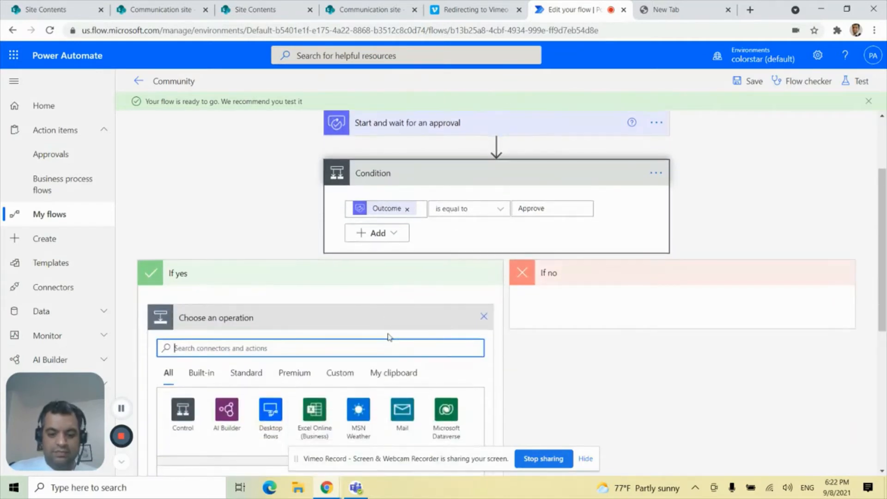
{"action": "type", "text": "update Item"}
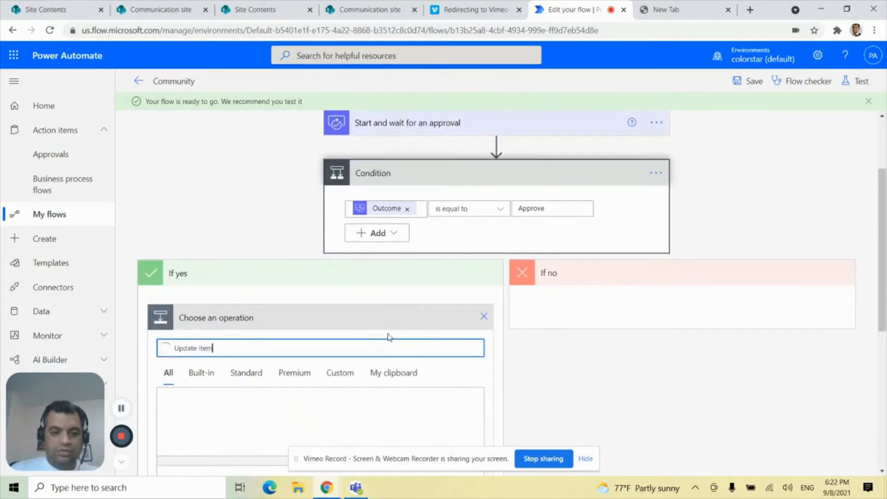
{"action": "scroll", "coordinate": [283, 250], "scroll_direction": "down", "scroll_amount": 3}
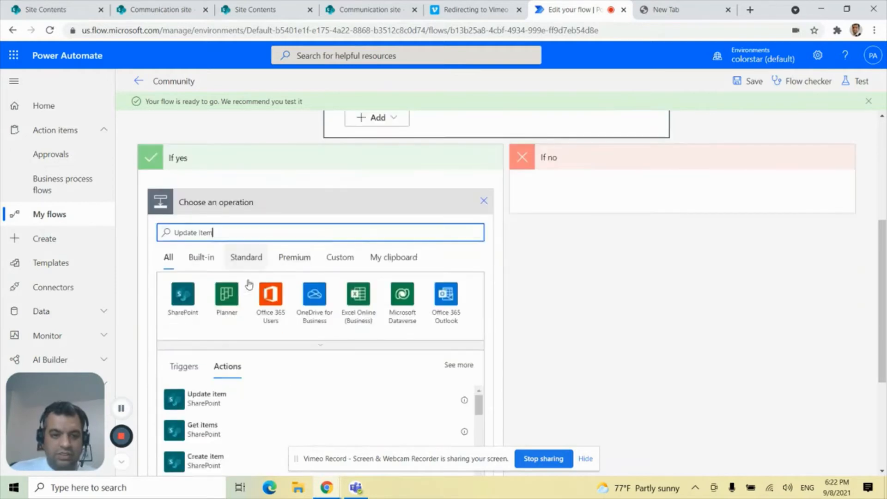
{"action": "left_click", "coordinate": [247, 407]}
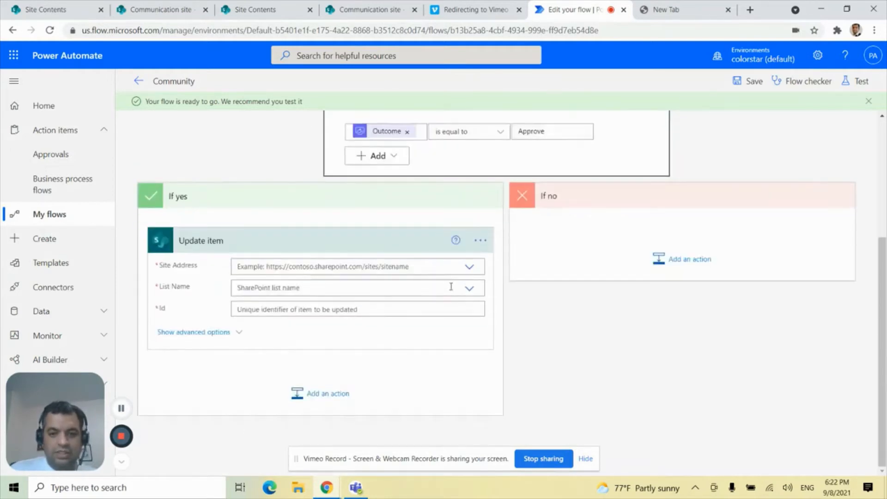
{"action": "left_click", "coordinate": [469, 266]}
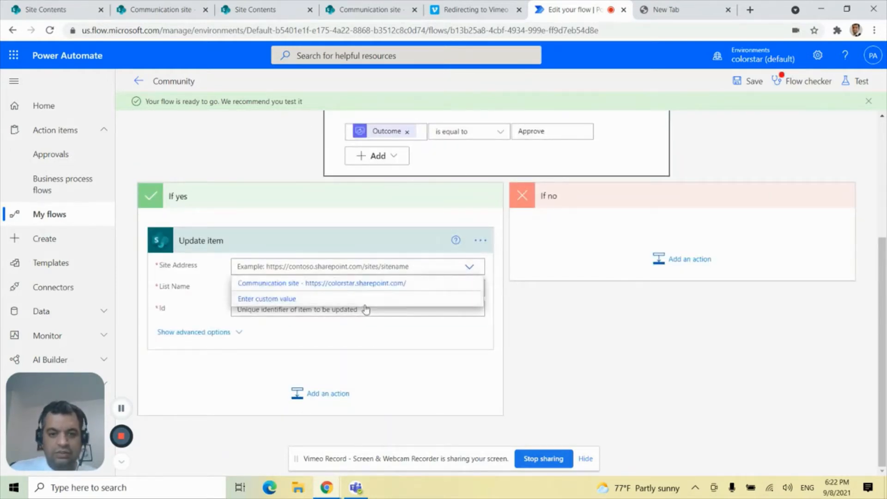
{"action": "left_click", "coordinate": [372, 284]}
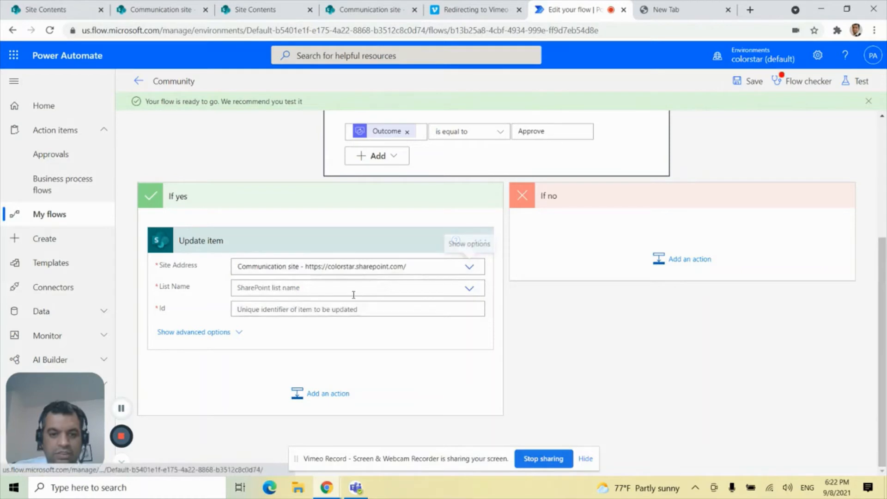
{"action": "left_click", "coordinate": [468, 293]}
{"action": "left_click", "coordinate": [328, 307]}
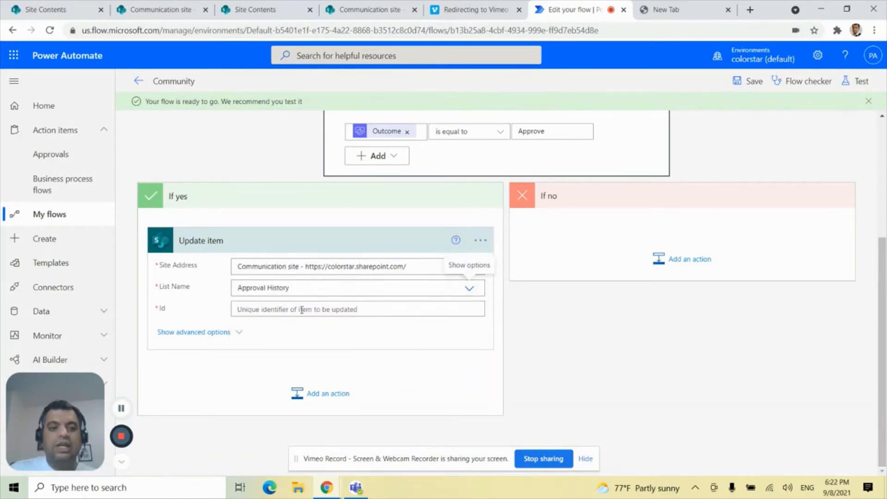
Map the Update item's Id to the ID from Create item and set its Title to "Finance Approval".
{"action": "left_click", "coordinate": [303, 309]}
{"action": "scroll", "coordinate": [794, 361], "scroll_direction": "down", "scroll_amount": 3}
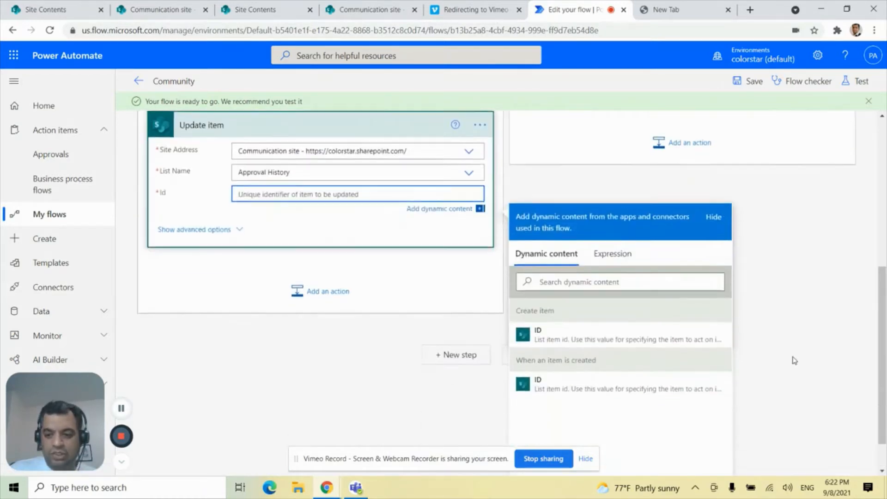
{"action": "left_click", "coordinate": [541, 338]}
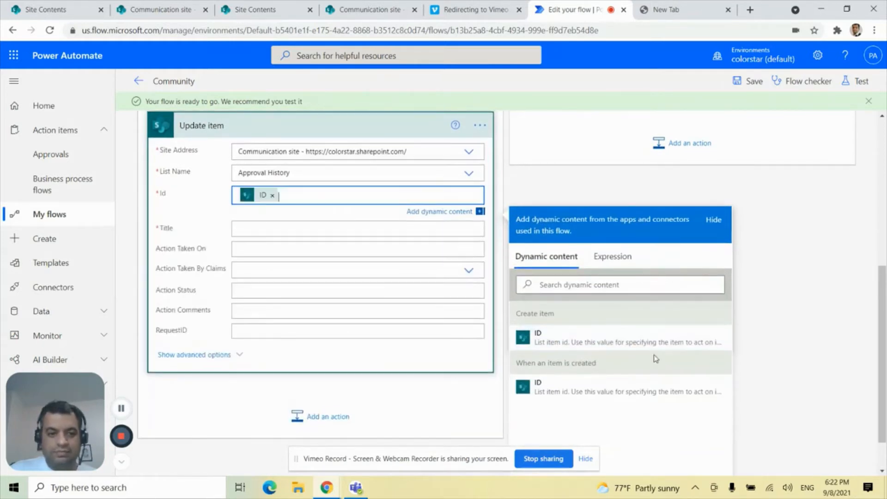
{"action": "left_click", "coordinate": [279, 228]}
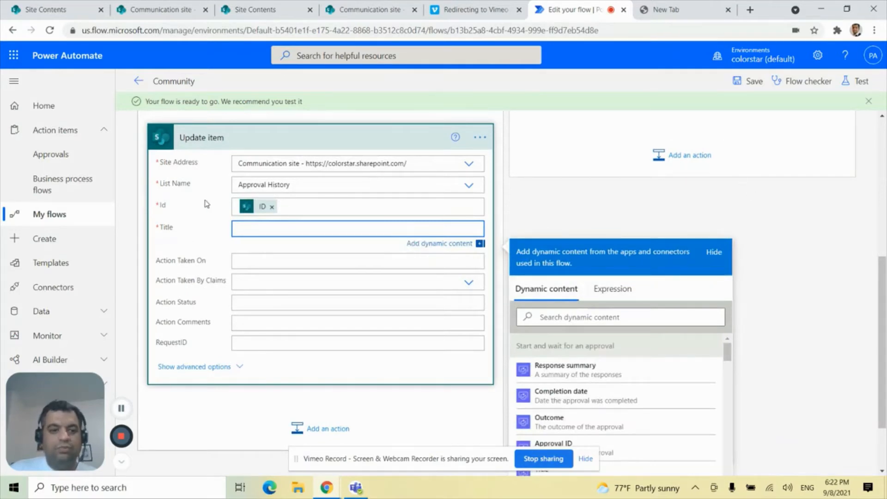
{"action": "scroll", "coordinate": [676, 228], "scroll_direction": "up", "scroll_amount": 6}
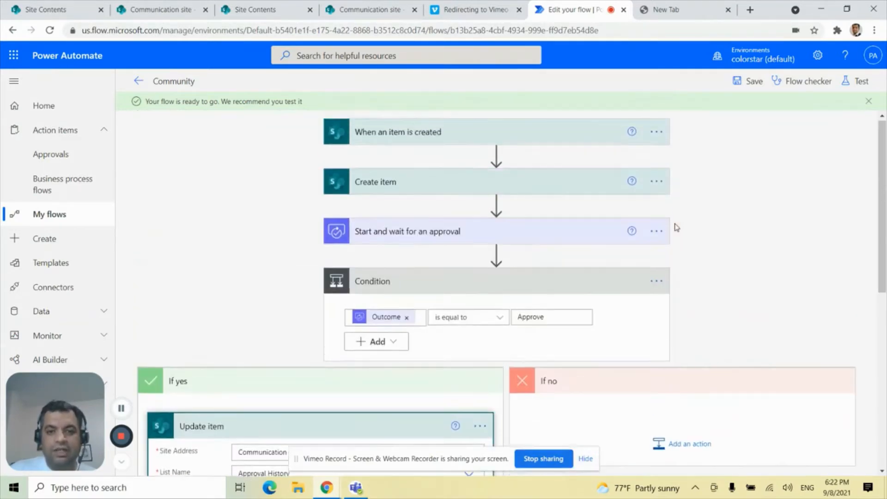
{"action": "scroll", "coordinate": [675, 228], "scroll_direction": "down", "scroll_amount": 4}
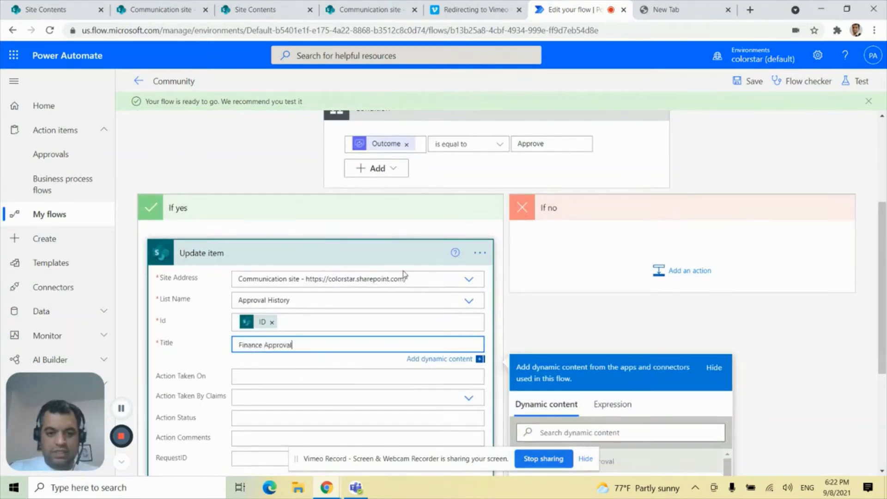
{"action": "scroll", "coordinate": [403, 275], "scroll_direction": "down", "scroll_amount": 1}
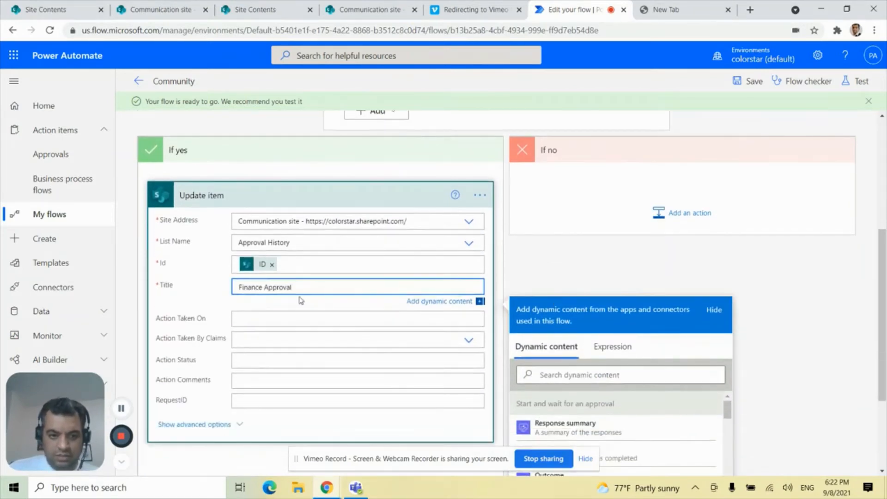
Map the Update item's Action Taken On field to the approval's Completion date.
{"action": "left_click", "coordinate": [262, 318]}
{"action": "scroll", "coordinate": [762, 302], "scroll_direction": "down", "scroll_amount": 3}
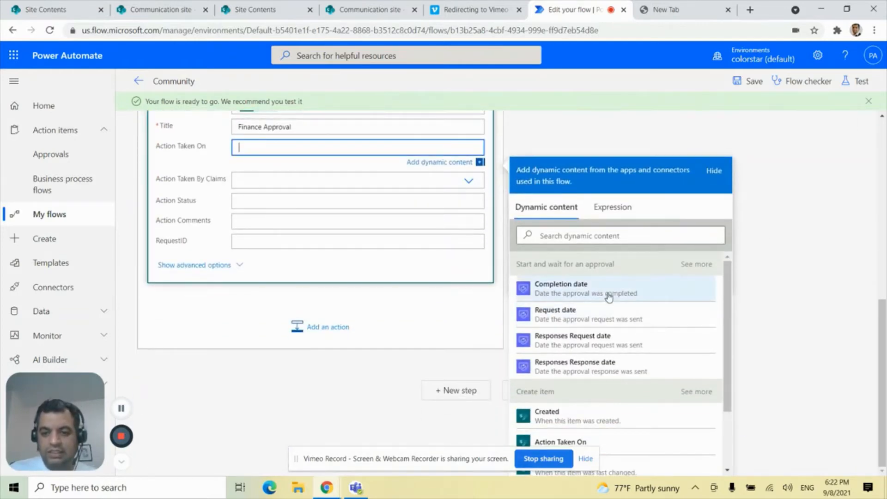
{"action": "left_click", "coordinate": [609, 297]}
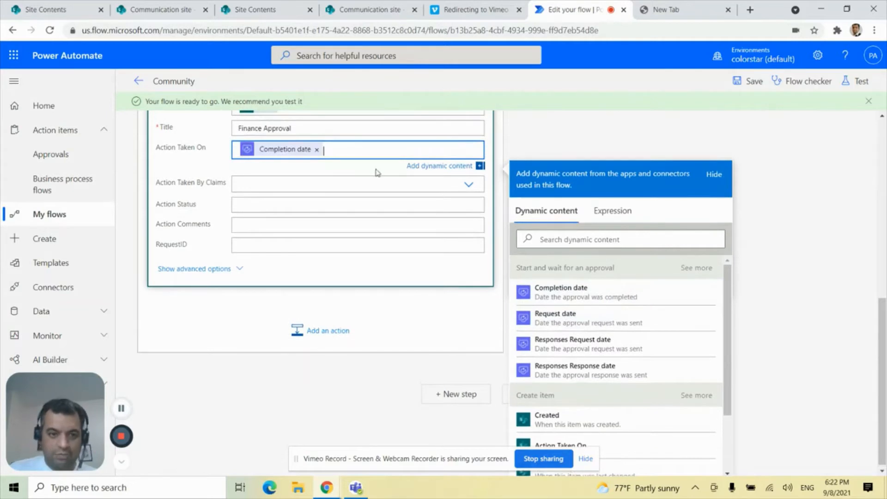
Map Action Taken By Claims to the approval's Responses Approver email as a custom value and expand Update item inside the Apply to each loop.
{"action": "left_click", "coordinate": [301, 184]}
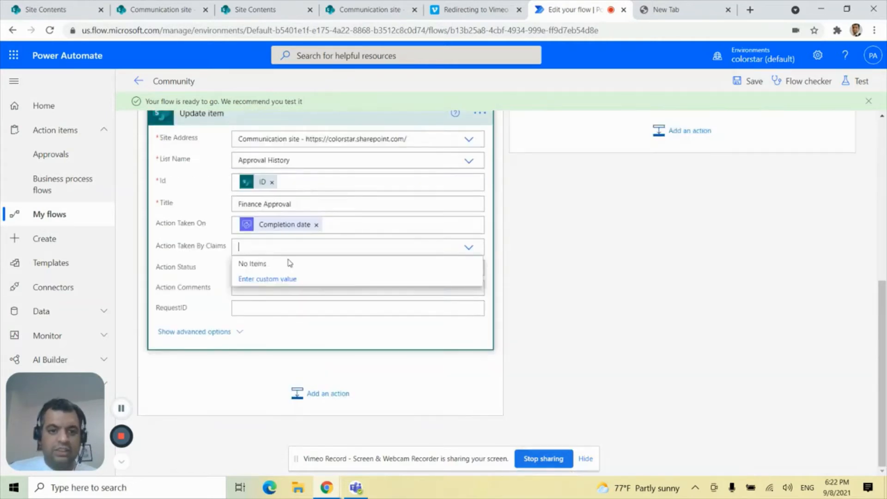
{"action": "left_click", "coordinate": [268, 280]}
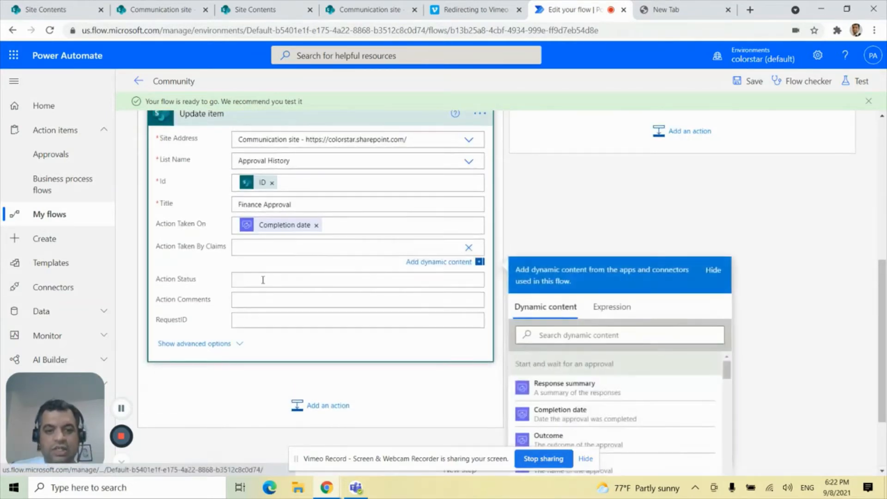
{"action": "scroll", "coordinate": [723, 251], "scroll_direction": "down", "scroll_amount": 1}
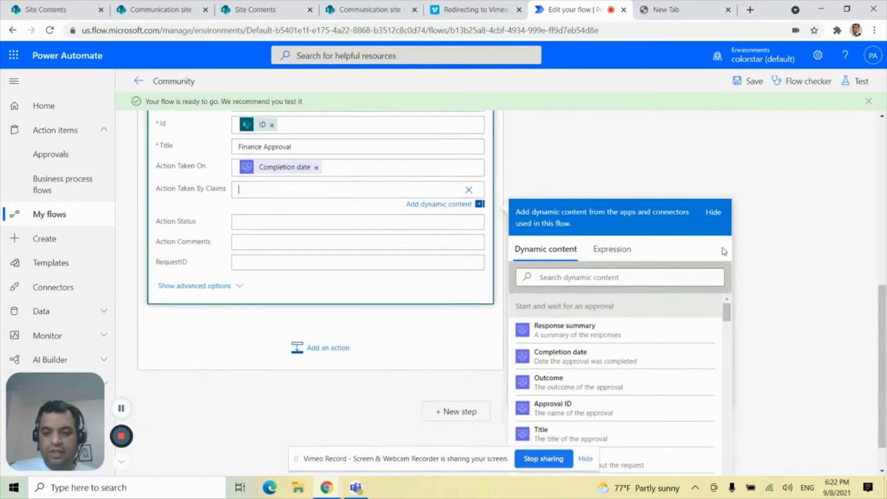
{"action": "scroll", "coordinate": [777, 294], "scroll_direction": "down", "scroll_amount": 1}
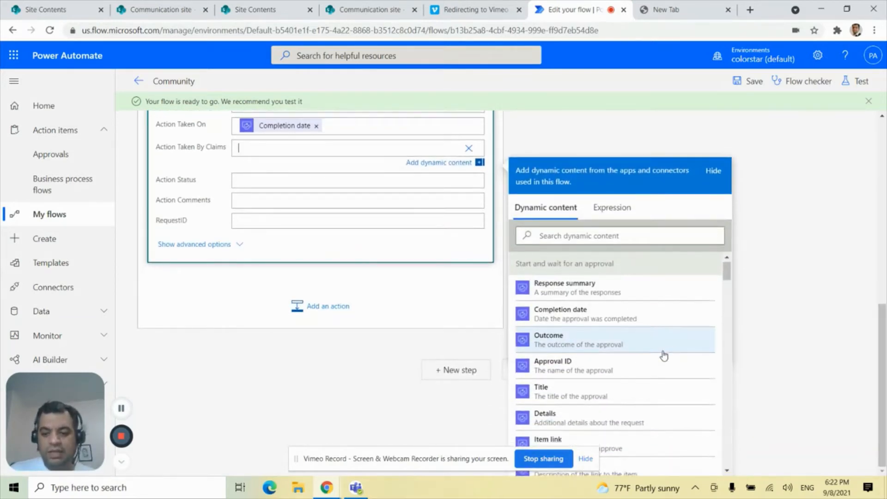
{"action": "scroll", "coordinate": [663, 356], "scroll_direction": "down", "scroll_amount": 5}
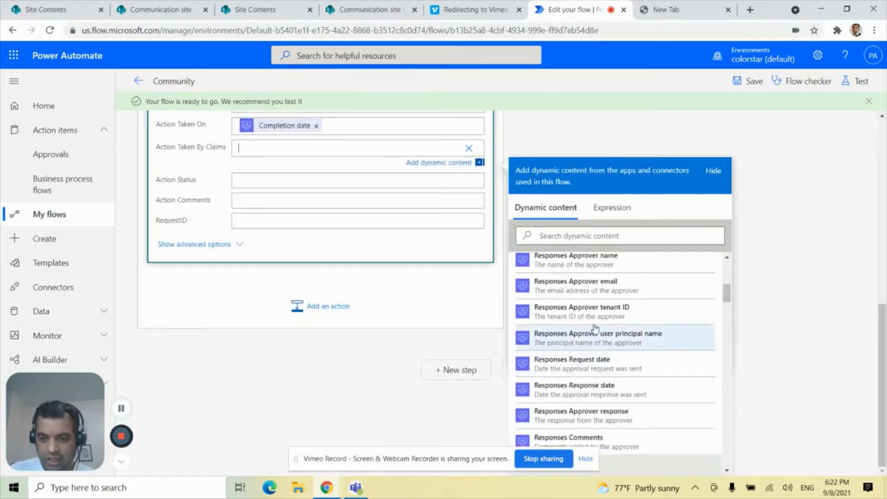
{"action": "left_click", "coordinate": [604, 292]}
{"action": "left_click", "coordinate": [251, 269]}
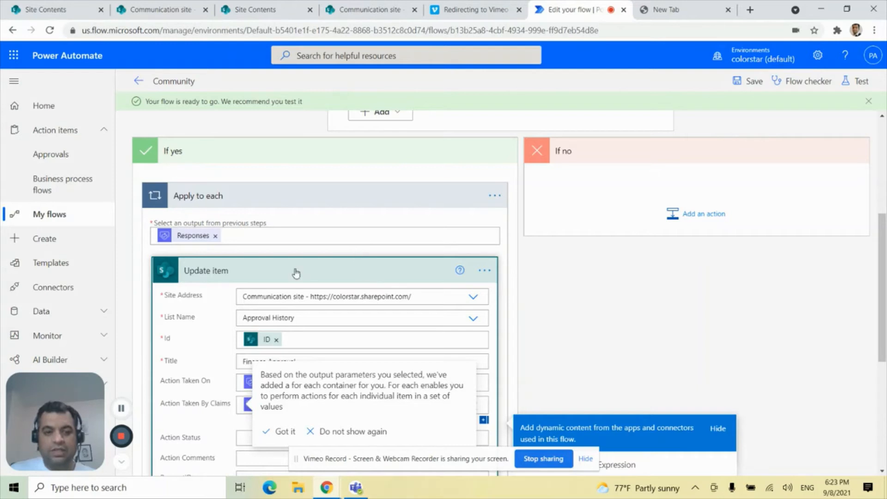
{"action": "scroll", "coordinate": [642, 291], "scroll_direction": "down", "scroll_amount": 1}
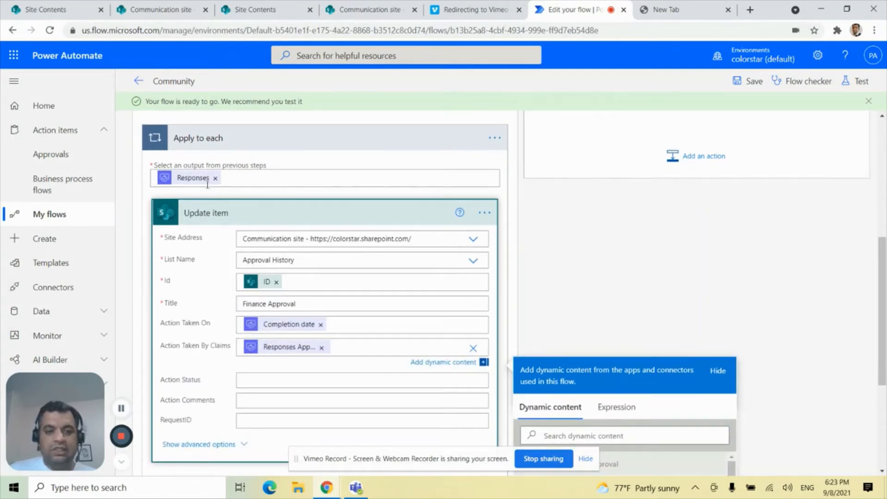
{"action": "scroll", "coordinate": [547, 270], "scroll_direction": "down", "scroll_amount": 1}
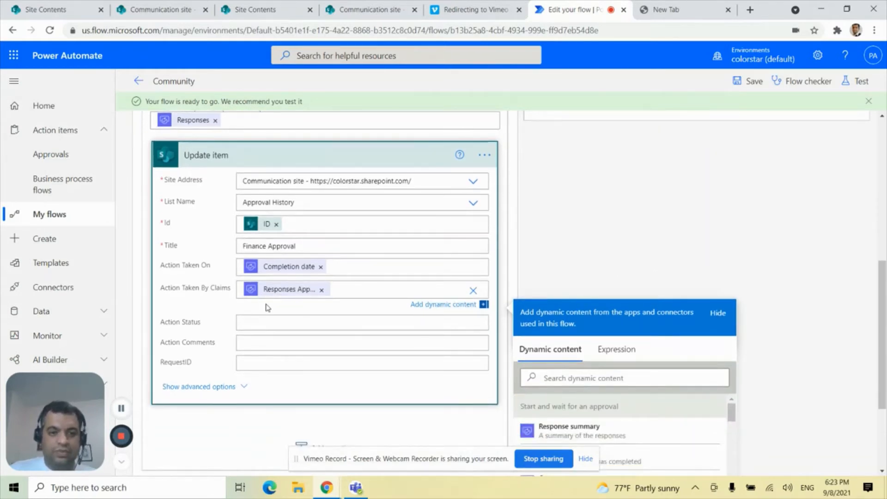
{"action": "scroll", "coordinate": [238, 270], "scroll_direction": "up", "scroll_amount": 1}
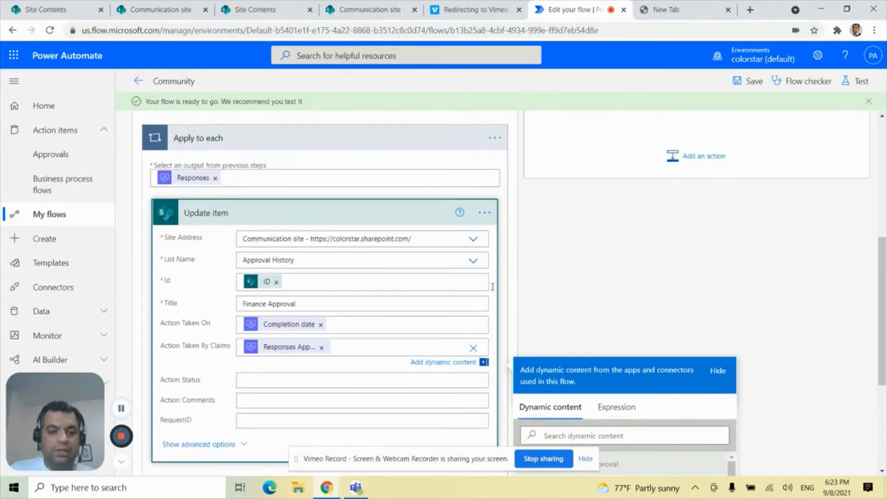
{"action": "scroll", "coordinate": [562, 285], "scroll_direction": "down", "scroll_amount": 1}
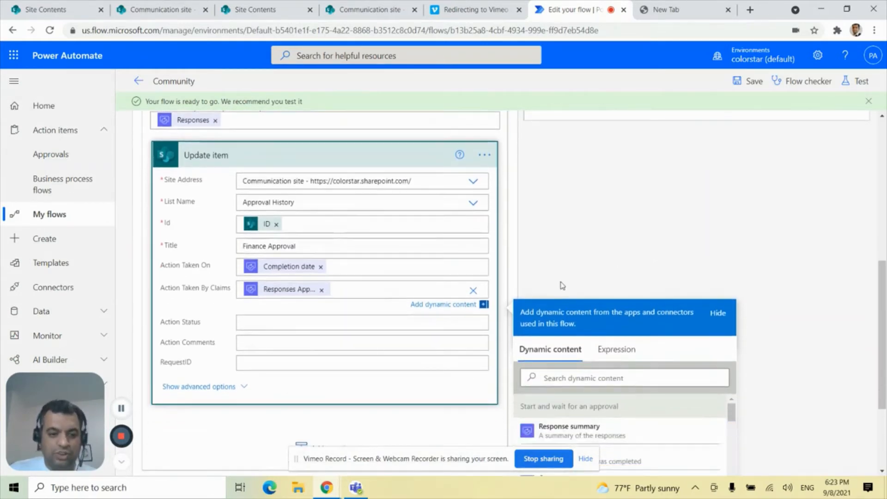
Set the Update item's Action Status to "Approved".
{"action": "left_click", "coordinate": [283, 321]}
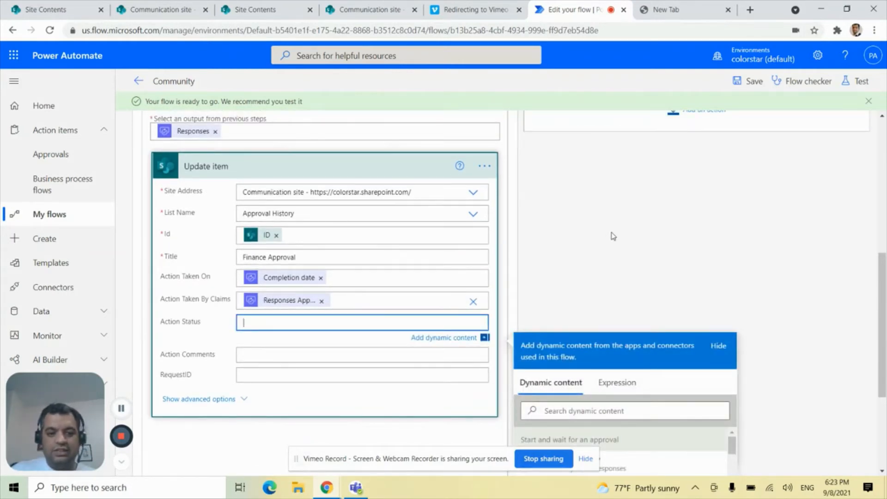
{"action": "scroll", "coordinate": [613, 236], "scroll_direction": "down", "scroll_amount": 2}
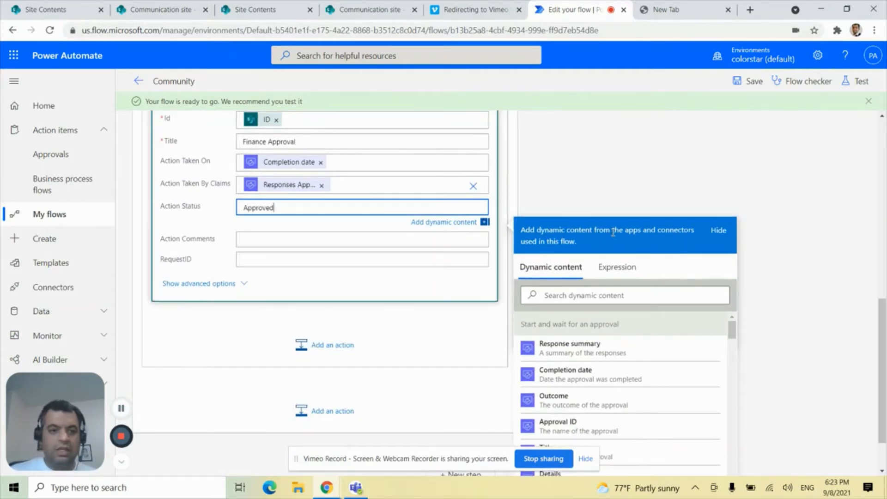
{"action": "left_click", "coordinate": [258, 236]}
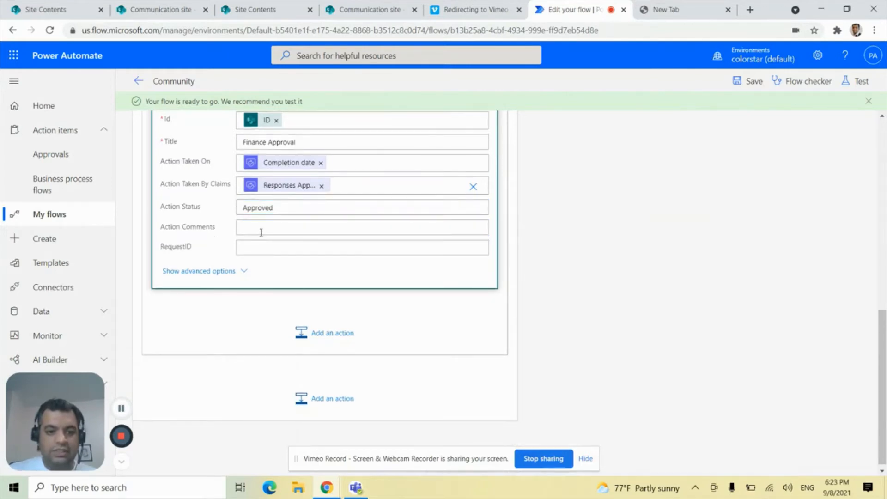
Map the Update item's Action Comments field to the approval's Responses Comments.
{"action": "left_click", "coordinate": [261, 232]}
{"action": "scroll", "coordinate": [790, 319], "scroll_direction": "down", "scroll_amount": 2}
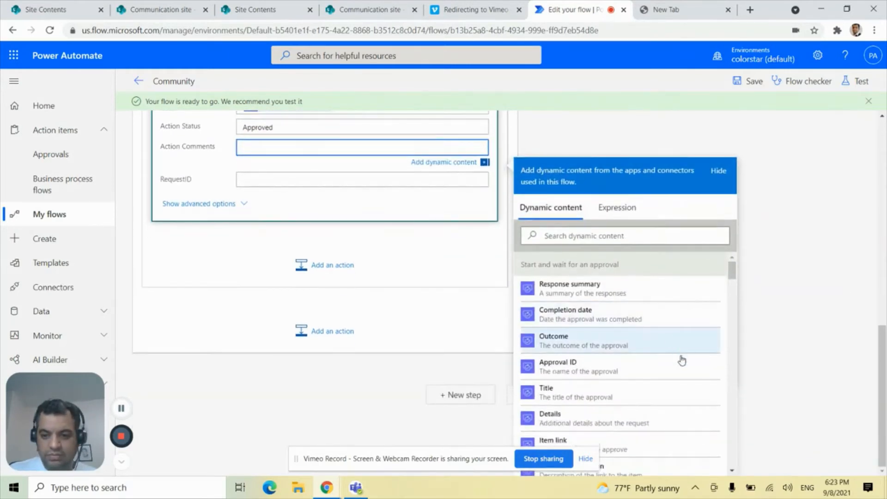
{"action": "scroll", "coordinate": [682, 365], "scroll_direction": "down", "scroll_amount": 3}
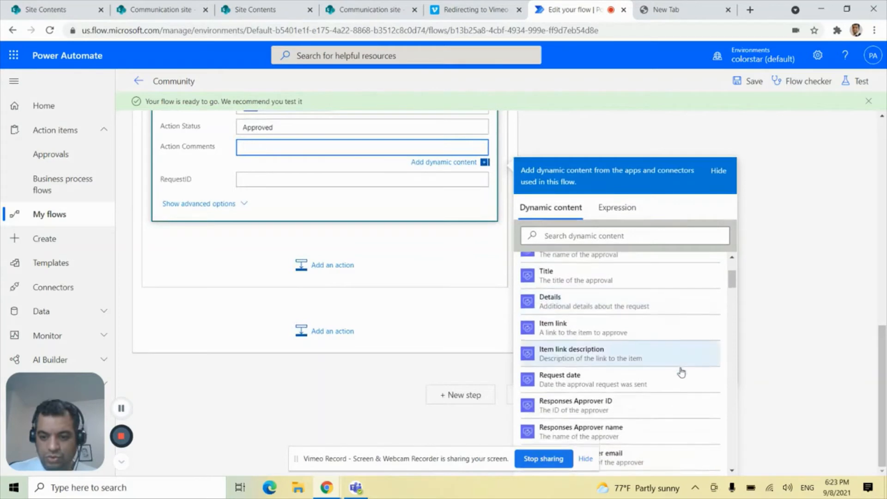
{"action": "scroll", "coordinate": [682, 372], "scroll_direction": "down", "scroll_amount": 4}
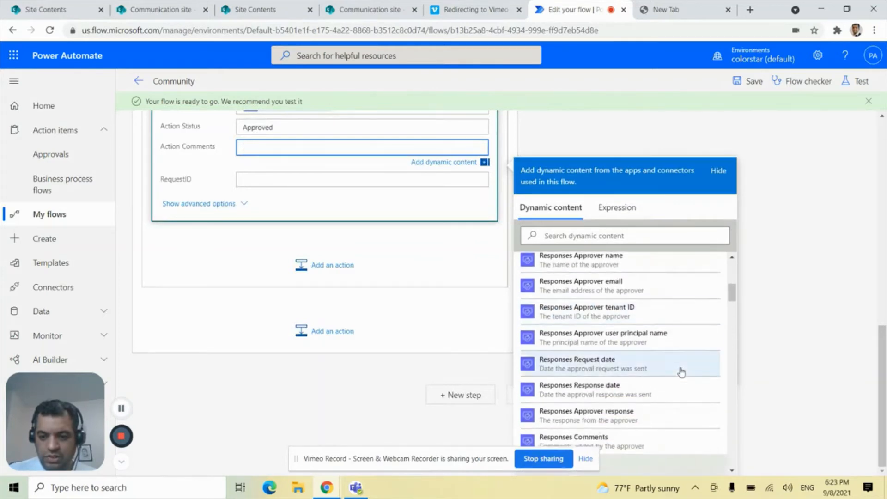
{"action": "scroll", "coordinate": [655, 416], "scroll_direction": "down", "scroll_amount": 2}
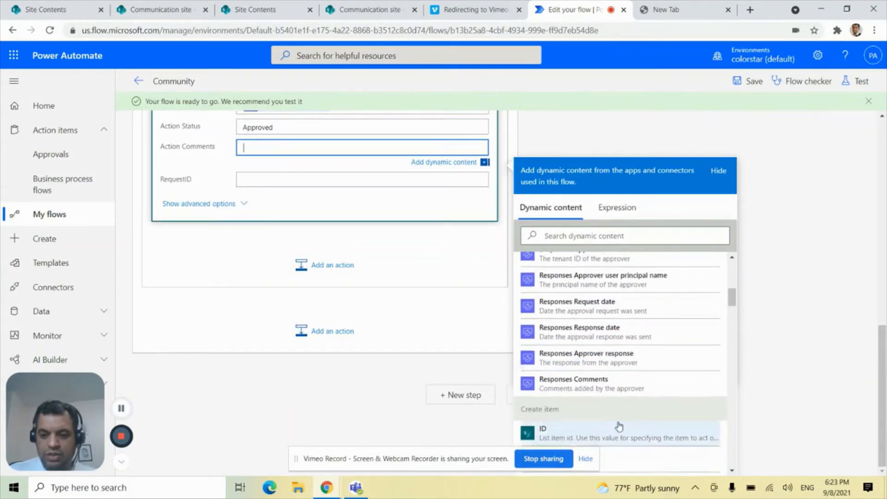
{"action": "left_click", "coordinate": [594, 390]}
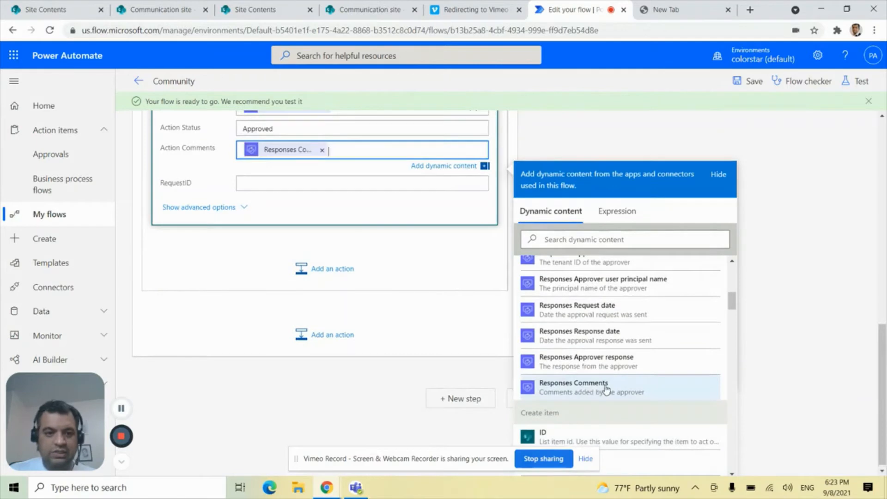
Map the Update item's RequestID field to the ID from "When an item is created", searching the dynamic content for "ID".
{"action": "left_click", "coordinate": [271, 185]}
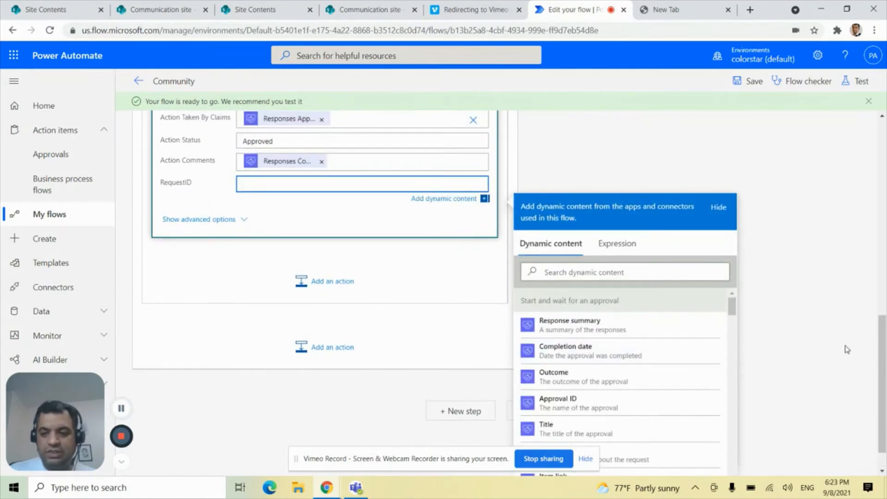
{"action": "scroll", "coordinate": [587, 353], "scroll_direction": "down", "scroll_amount": 10}
{"action": "scroll", "coordinate": [587, 357], "scroll_direction": "down", "scroll_amount": 2}
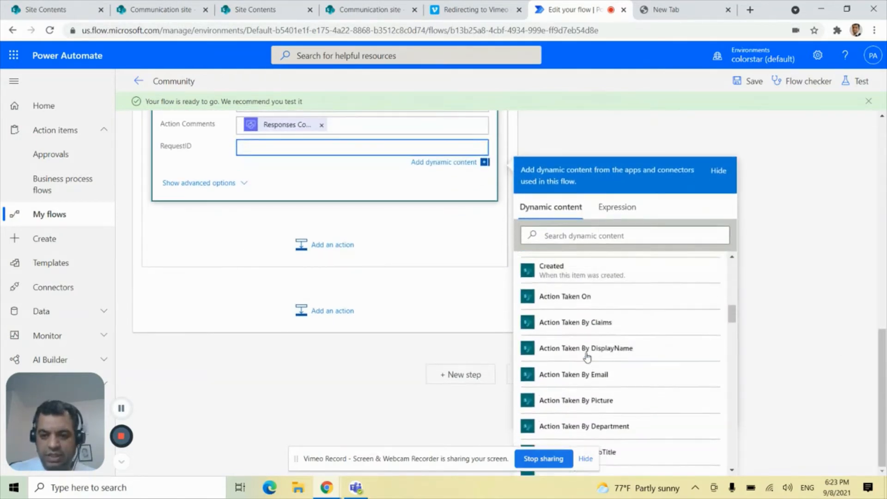
{"action": "scroll", "coordinate": [539, 322], "scroll_direction": "up", "scroll_amount": 1}
{"action": "scroll", "coordinate": [610, 339], "scroll_direction": "down", "scroll_amount": 10}
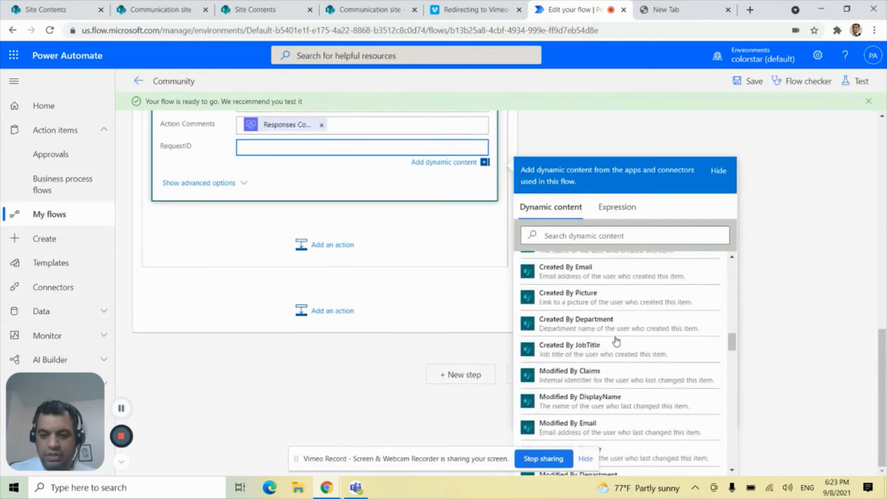
{"action": "scroll", "coordinate": [617, 341], "scroll_direction": "up", "scroll_amount": 6}
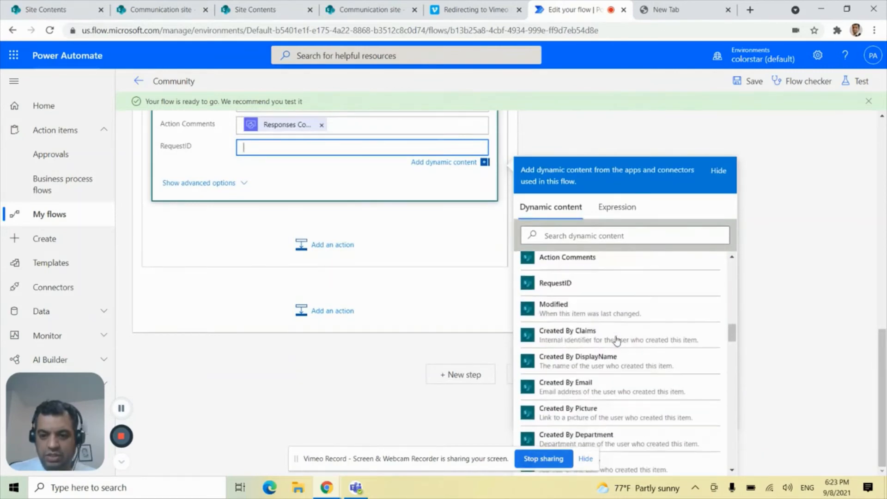
{"action": "scroll", "coordinate": [616, 340], "scroll_direction": "down", "scroll_amount": 7}
{"action": "scroll", "coordinate": [619, 339], "scroll_direction": "up", "scroll_amount": 6}
{"action": "scroll", "coordinate": [619, 338], "scroll_direction": "down", "scroll_amount": 5}
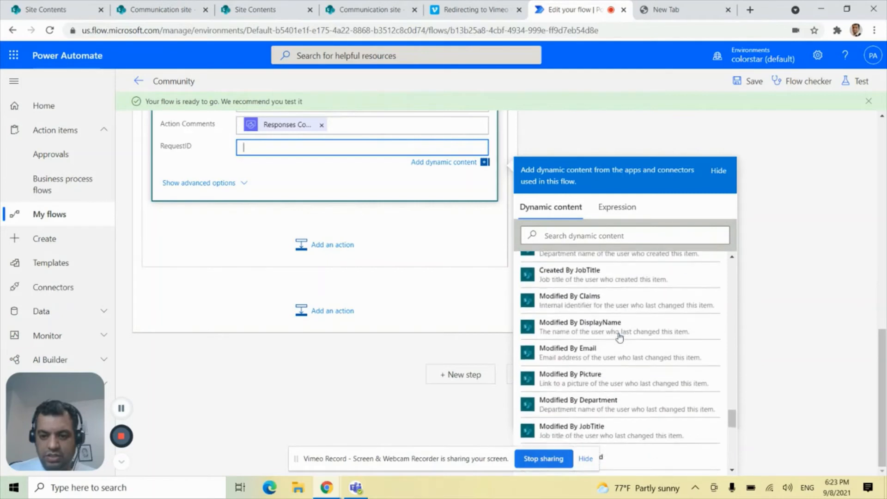
{"action": "scroll", "coordinate": [619, 338], "scroll_direction": "down", "scroll_amount": 5}
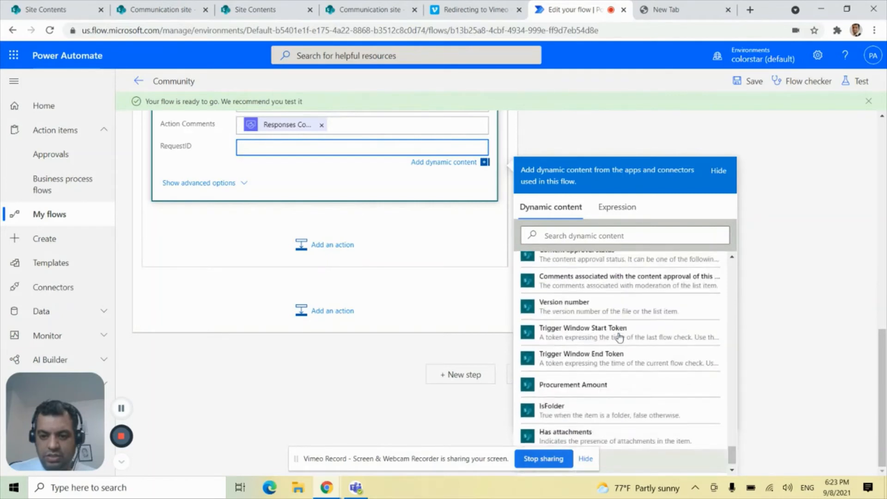
{"action": "left_click", "coordinate": [553, 235]}
{"action": "type", "text": "ID"}
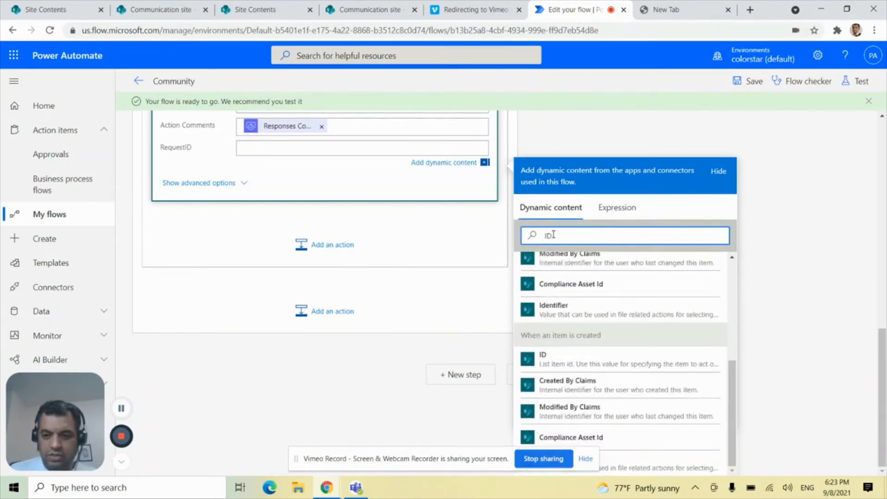
{"action": "left_click", "coordinate": [583, 360]}
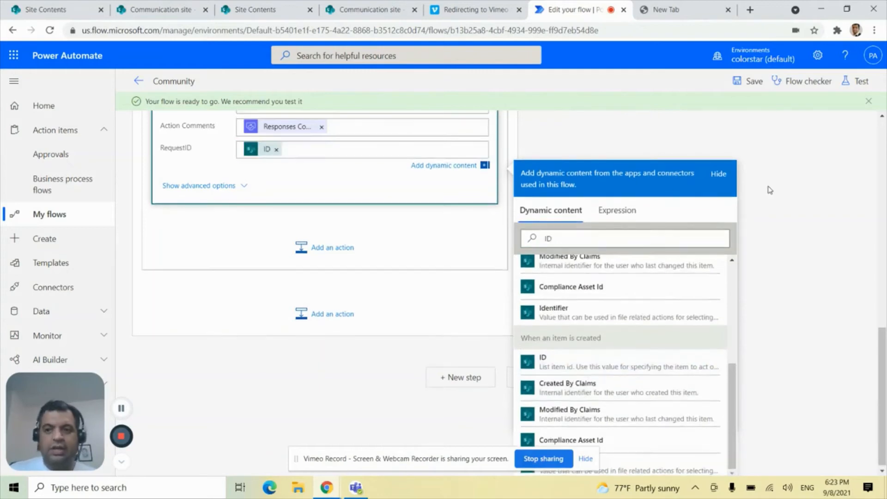
Copy the Apply to each loop from the If yes branch and paste it into the Condition's If no branch.
{"action": "scroll", "coordinate": [769, 190], "scroll_direction": "up", "scroll_amount": 10}
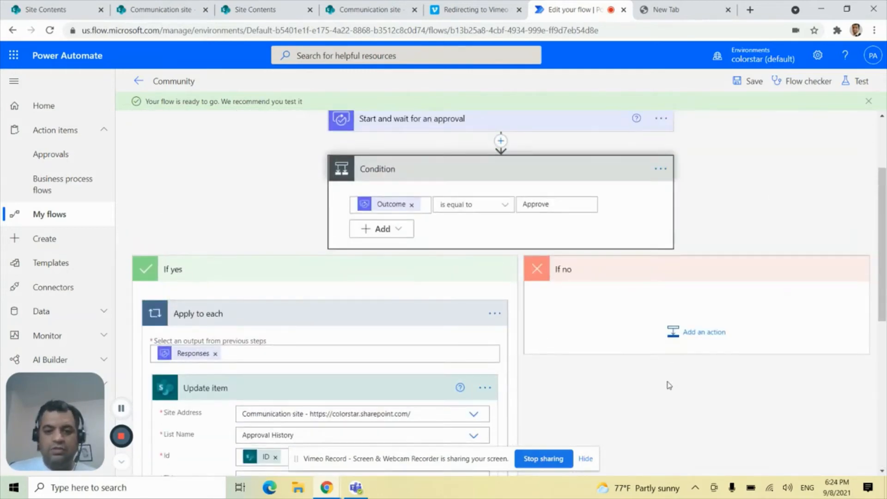
{"action": "scroll", "coordinate": [669, 385], "scroll_direction": "down", "scroll_amount": 1}
{"action": "left_click", "coordinate": [493, 257]}
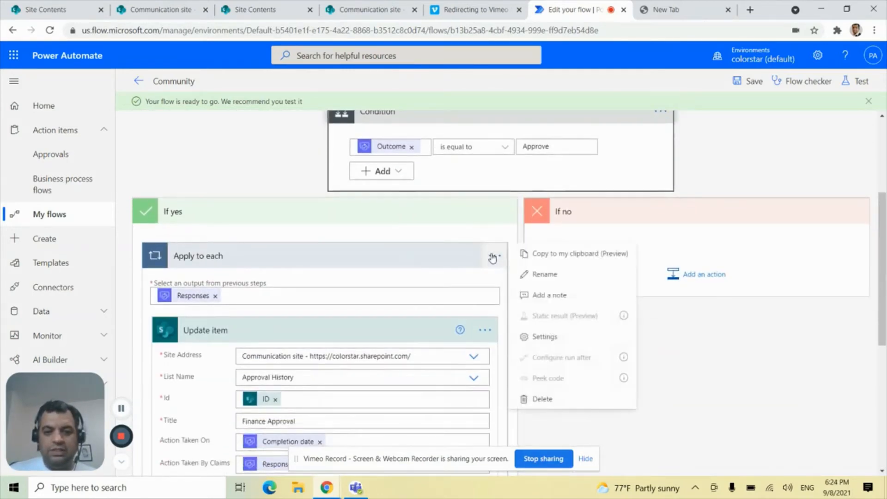
{"action": "left_click", "coordinate": [492, 257]}
{"action": "left_click", "coordinate": [489, 257]}
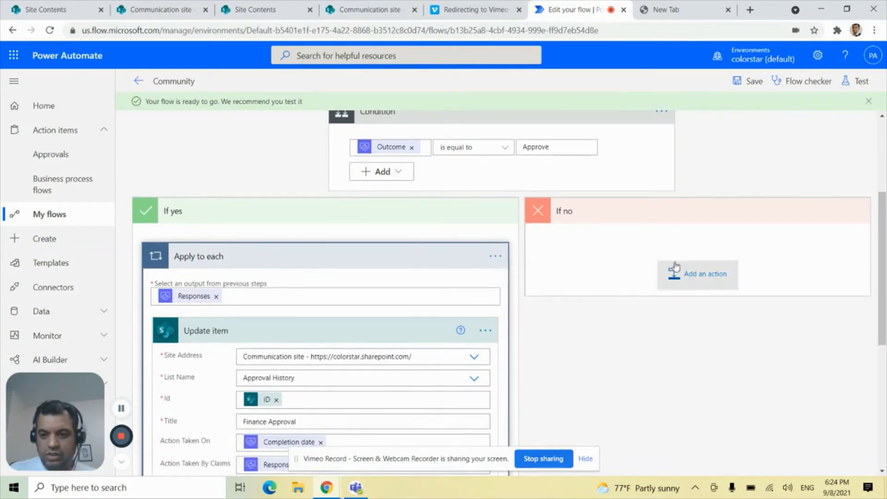
{"action": "left_click", "coordinate": [688, 275]}
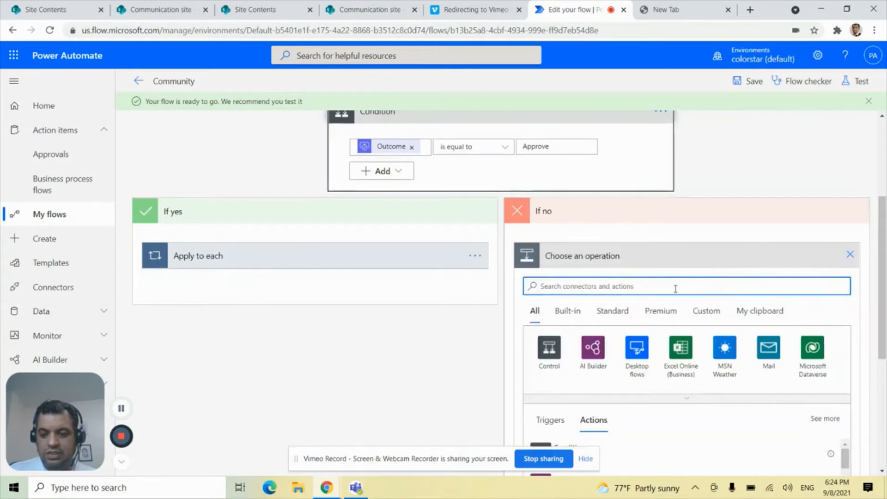
{"action": "left_click", "coordinate": [780, 313]}
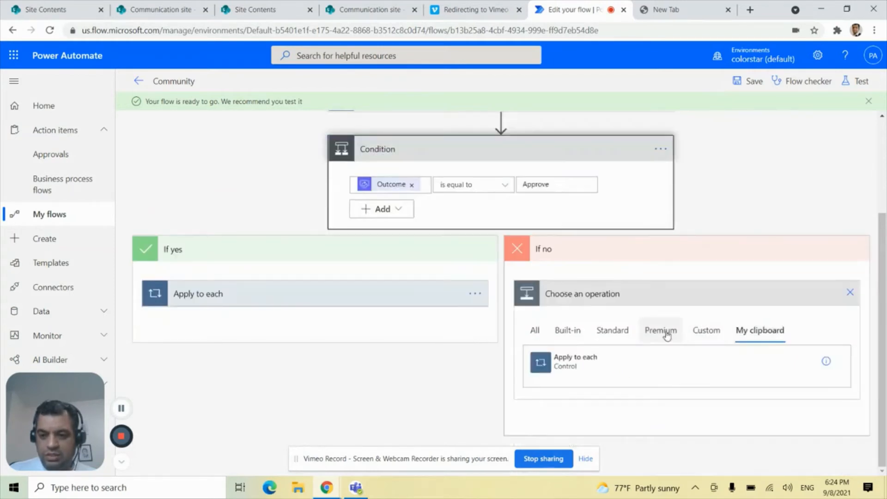
{"action": "left_click", "coordinate": [614, 367]}
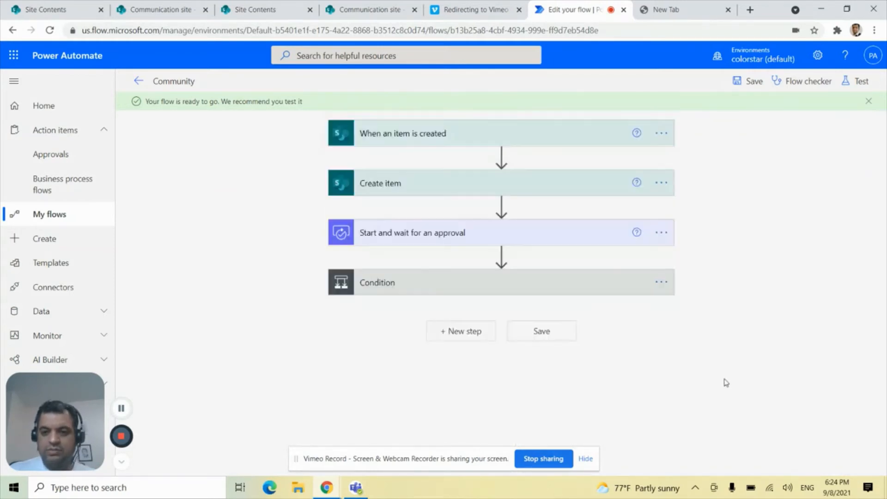
Set the Action Status to "Rejected" in the Update item inside the If no branch's Apply to each loop.
{"action": "left_click", "coordinate": [445, 287]}
{"action": "scroll", "coordinate": [695, 342], "scroll_direction": "down", "scroll_amount": 2}
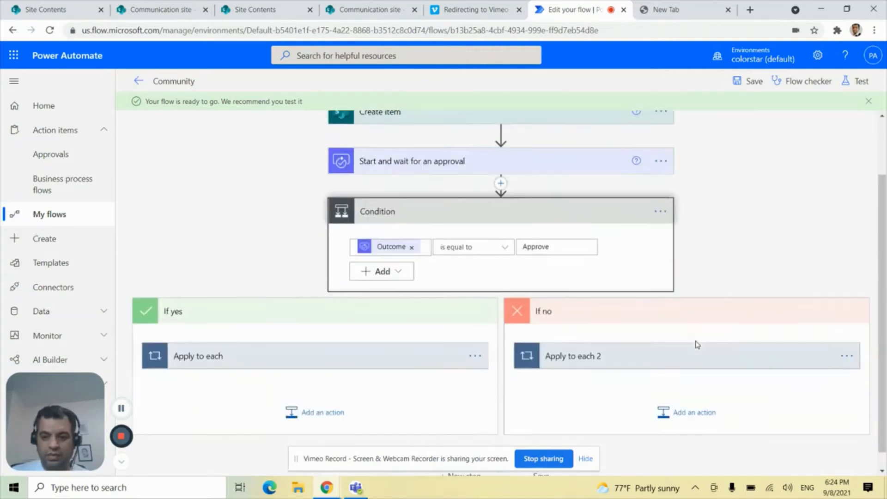
{"action": "left_click", "coordinate": [601, 337]}
{"action": "scroll", "coordinate": [670, 324], "scroll_direction": "down", "scroll_amount": 3}
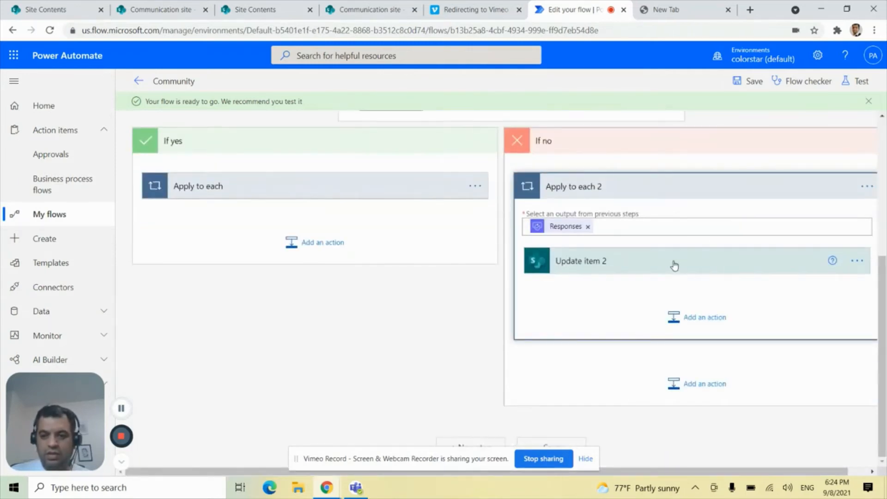
{"action": "left_click", "coordinate": [673, 262]}
{"action": "scroll", "coordinate": [738, 344], "scroll_direction": "down", "scroll_amount": 3}
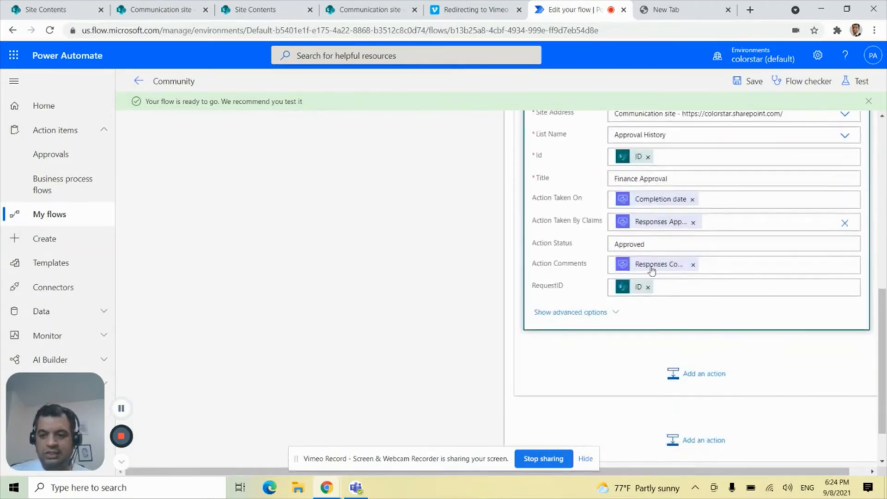
{"action": "left_click", "coordinate": [652, 245]}
{"action": "left_click_drag", "start_coordinate": [652, 245], "coordinate": [592, 244]}
{"action": "type", "text": "Re"}
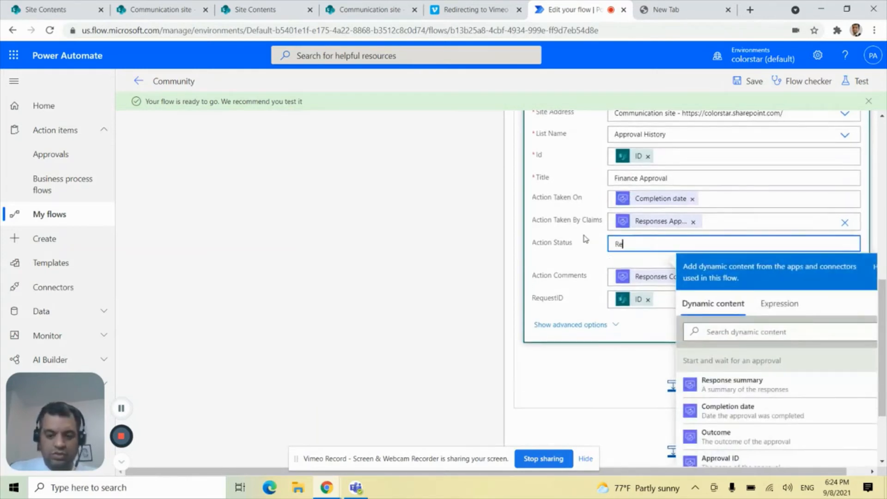
{"action": "type", "text": "ject"}
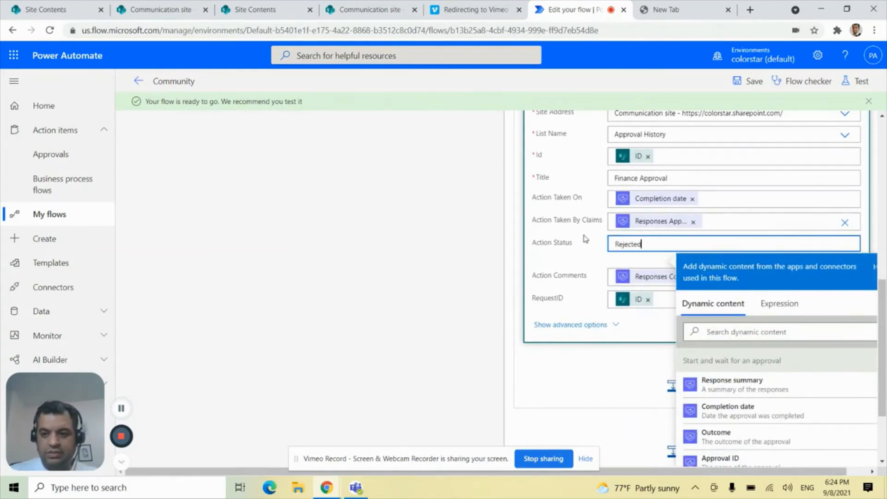
{"action": "type", "text": "ed"}
Save the flow with the completed If yes and If no branches.
{"action": "left_click", "coordinate": [381, 253]}
{"action": "scroll", "coordinate": [509, 246], "scroll_direction": "up", "scroll_amount": 10}
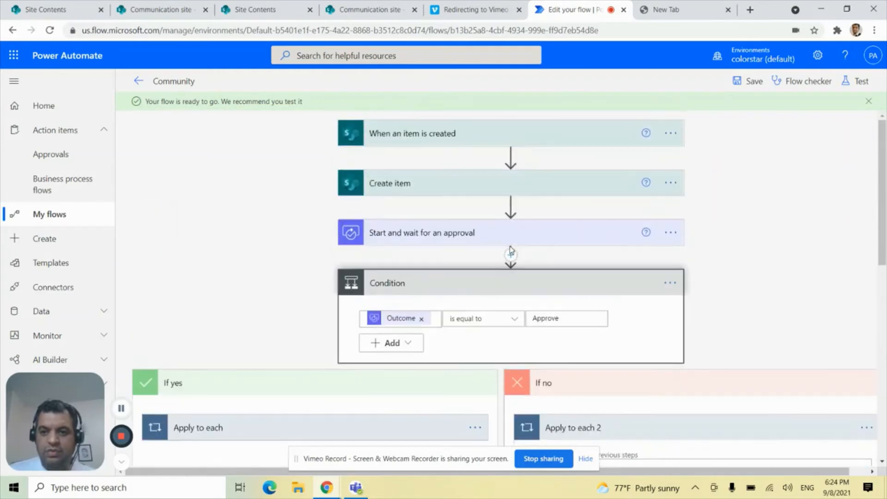
{"action": "left_click", "coordinate": [741, 82]}
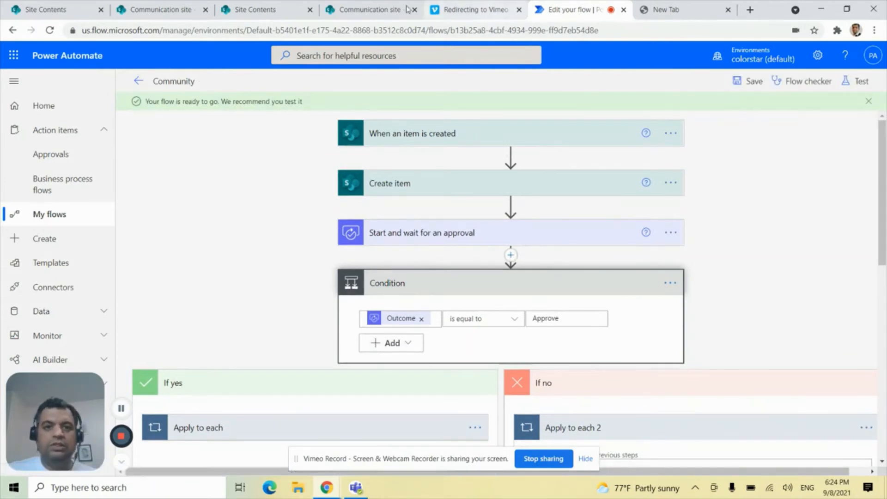
Switch to SharePoint, view the Approval History list and close its duplicate browser tab.
{"action": "left_click", "coordinate": [350, 10]}
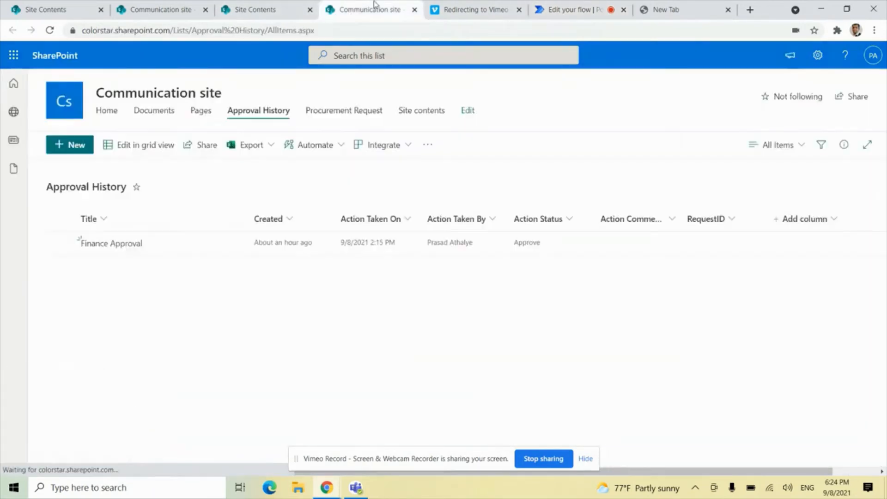
{"action": "left_click", "coordinate": [177, 6]}
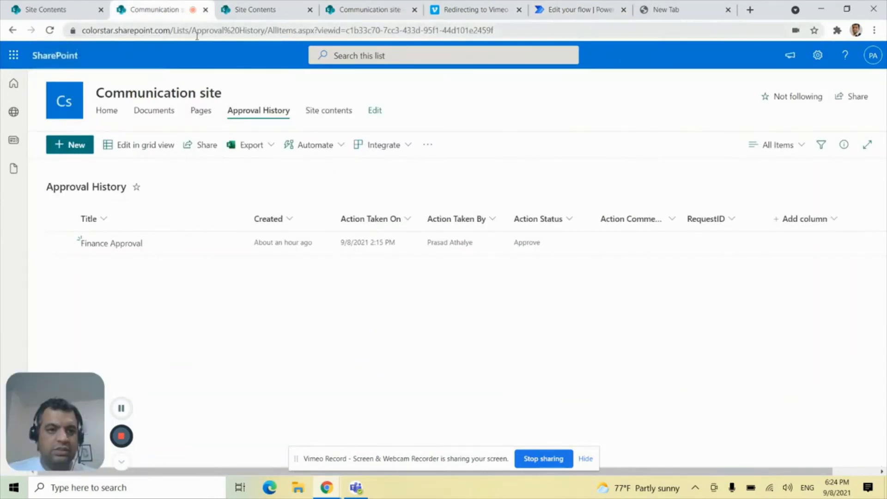
{"action": "left_click", "coordinate": [205, 9]}
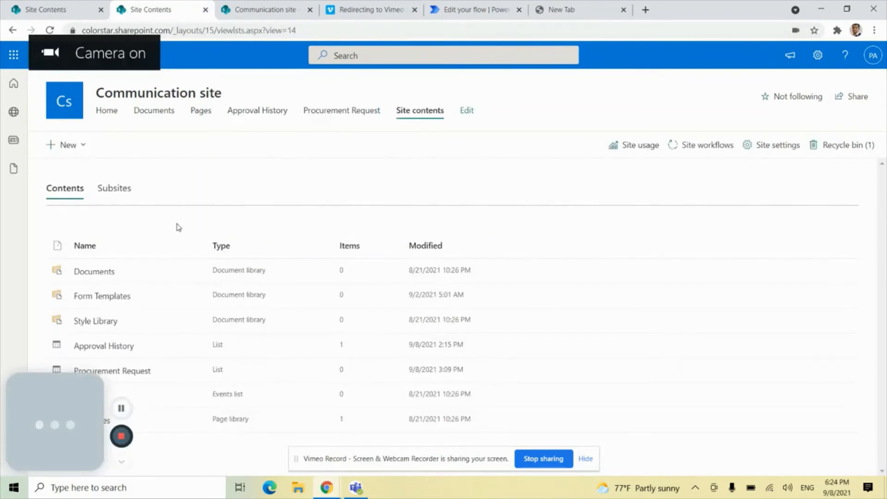
Create a Procurement Request item titled "Procuring Desktop" with Procurement Amount 5000 and details "Procuring a Desktop".
{"action": "left_click", "coordinate": [143, 370]}
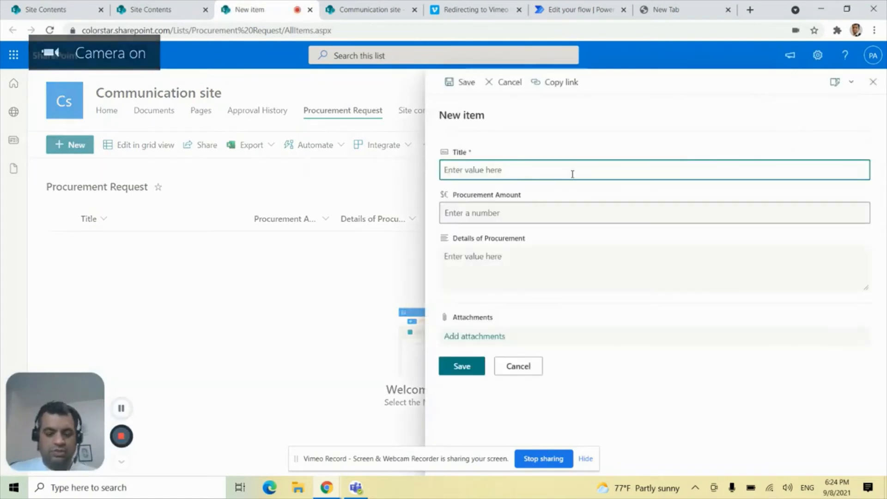
{"action": "type", "text": "Procuring Desktop"}
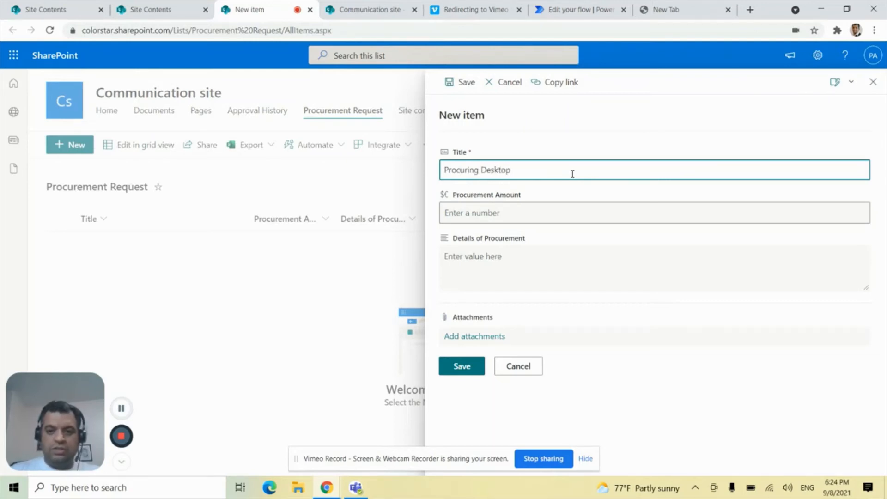
{"action": "left_click", "coordinate": [509, 208]}
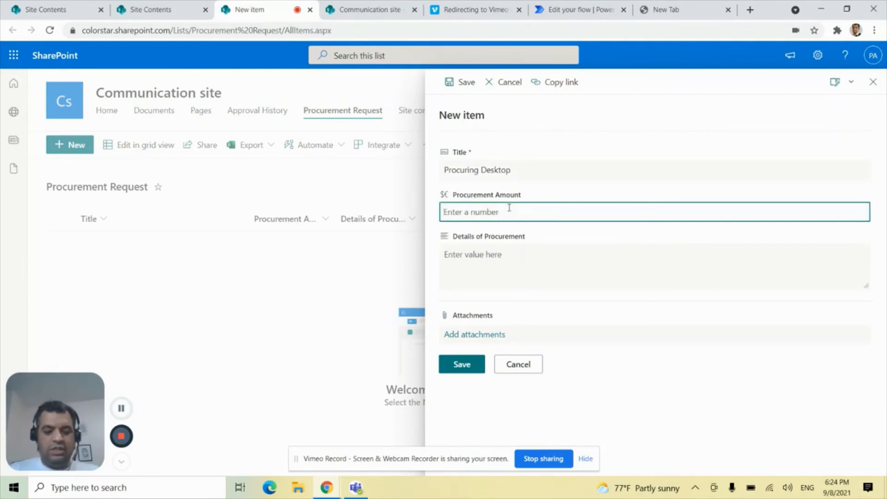
{"action": "type", "text": "5000"}
{"action": "key", "text": "Tab"}
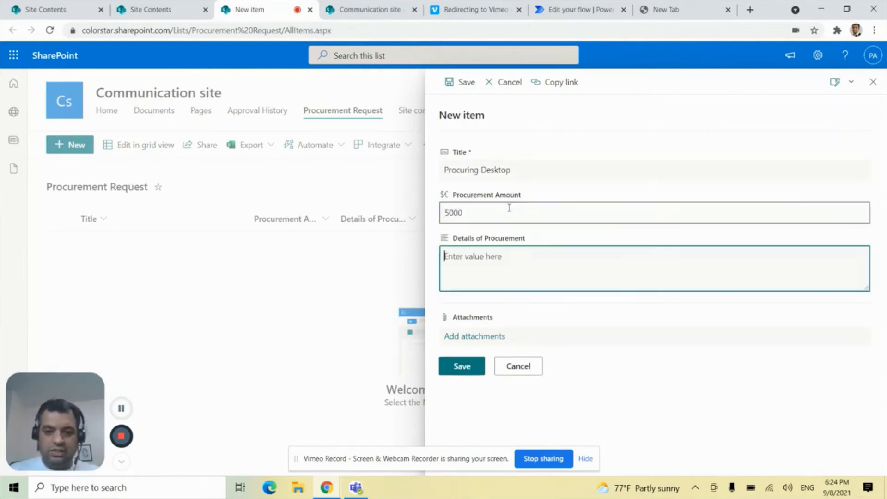
{"action": "type", "text": "Procuring a Desktop"}
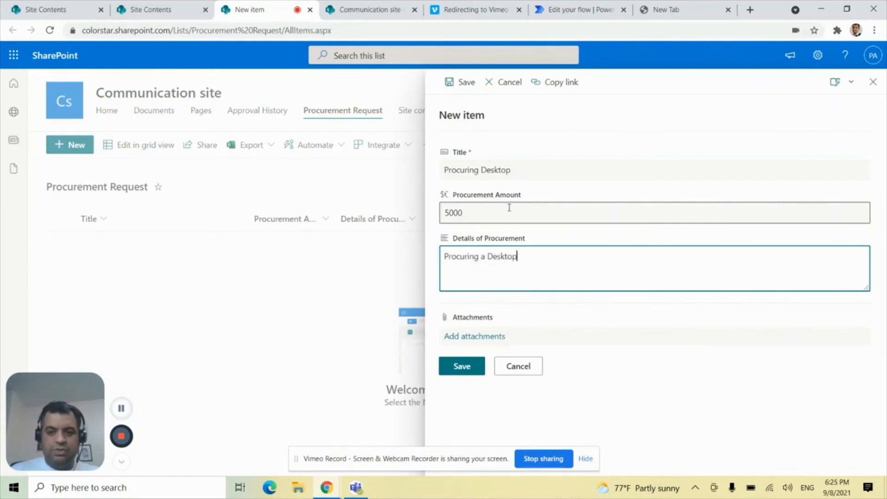
{"action": "left_click", "coordinate": [452, 367]}
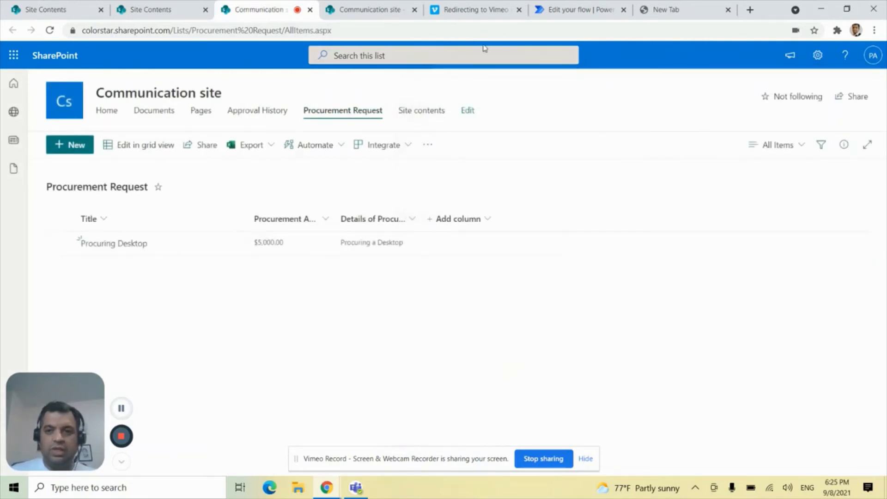
Switch to Power Automate, leave the editor for the Community flow's details page and refresh it to check the run history.
{"action": "left_click", "coordinate": [568, 10]}
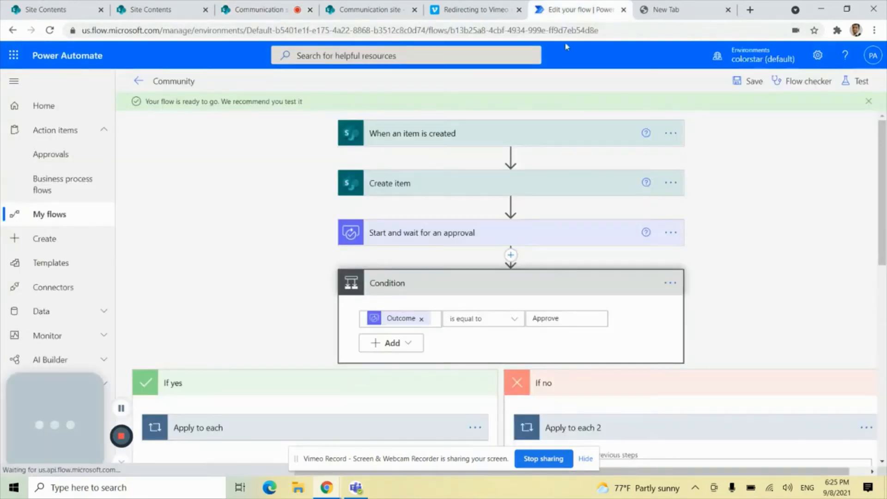
{"action": "left_click", "coordinate": [139, 81]}
{"action": "left_click", "coordinate": [142, 84]}
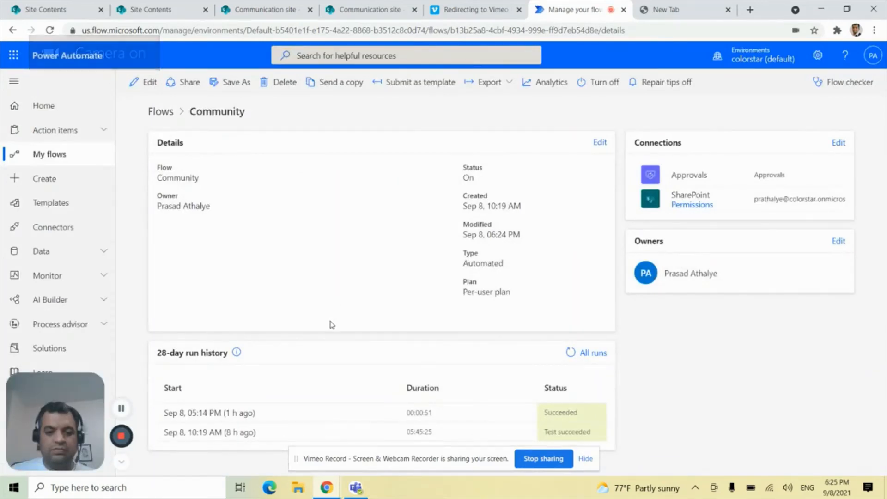
{"action": "left_click", "coordinate": [49, 31]}
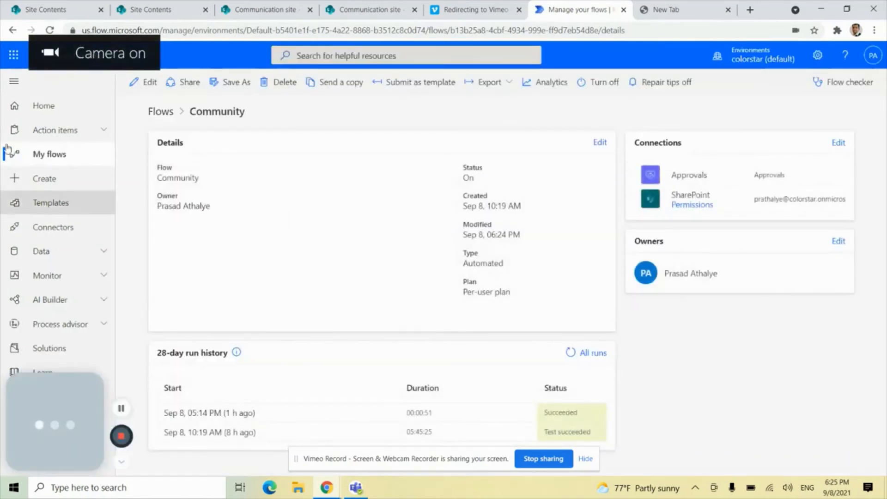
{"action": "left_click", "coordinate": [49, 31]}
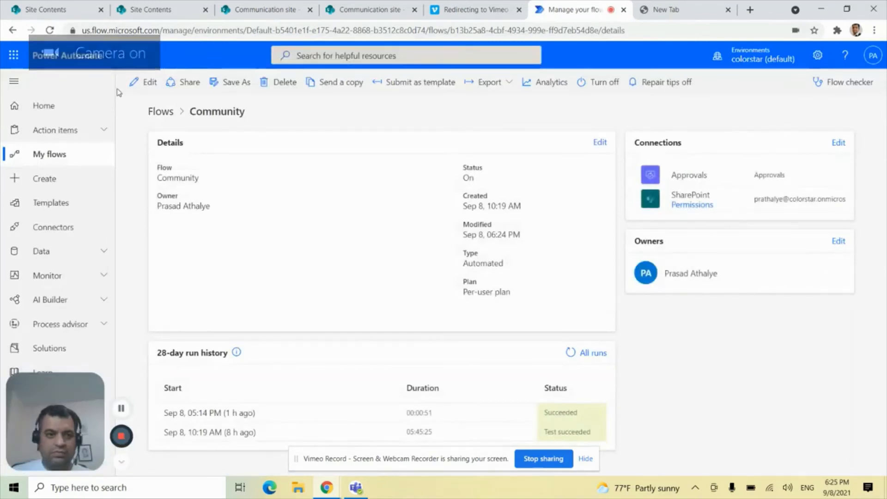
{"action": "left_click", "coordinate": [50, 31]}
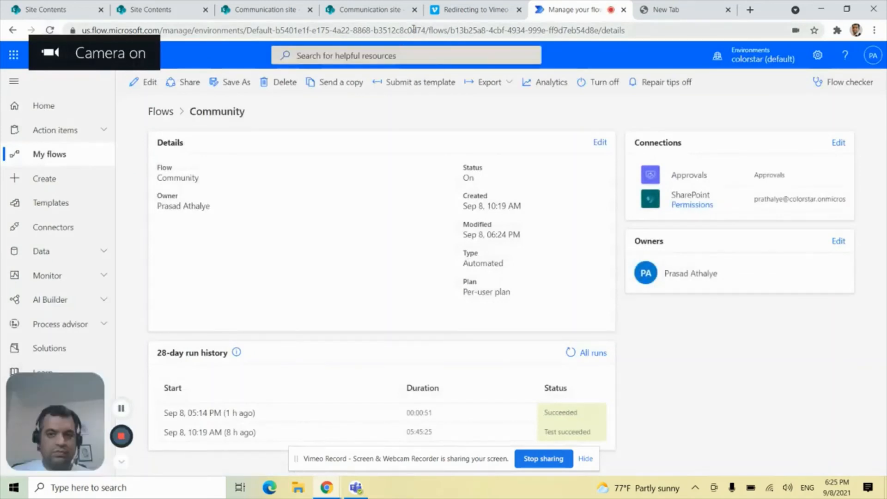
Switch to SharePoint to view the Approval History and Procurement Request lists, return to Power Automate and refresh the Community flow's run history.
{"action": "left_click", "coordinate": [382, 18]}
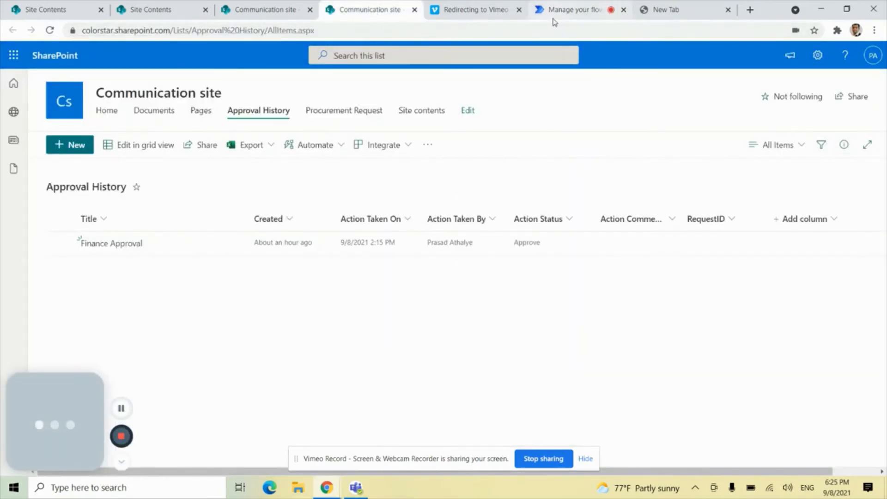
{"action": "left_click", "coordinate": [284, 9]}
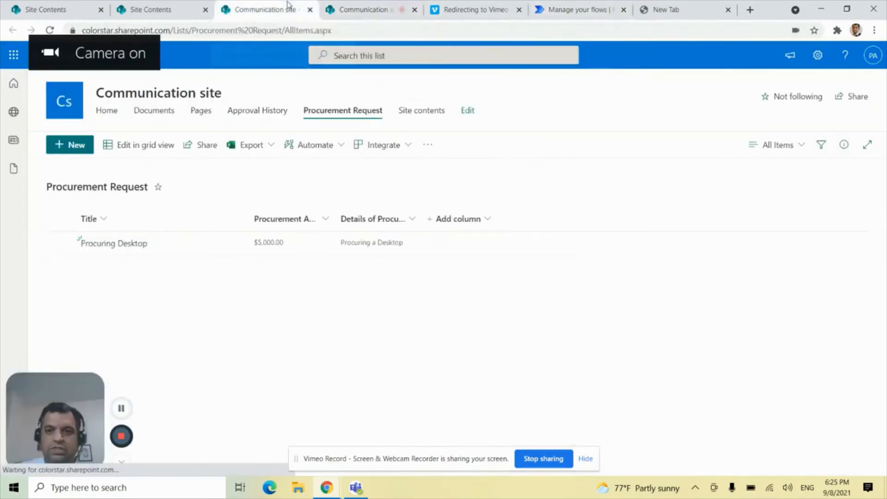
{"action": "left_click", "coordinate": [342, 4]}
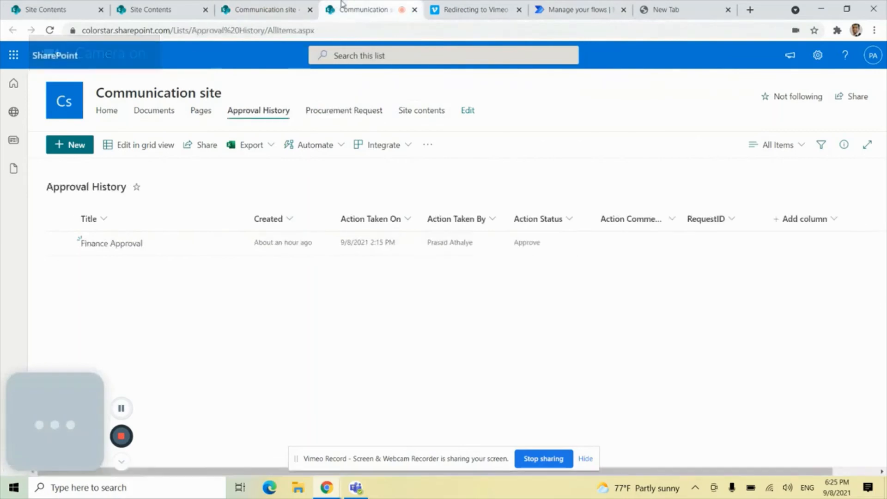
{"action": "left_click", "coordinate": [557, 17]}
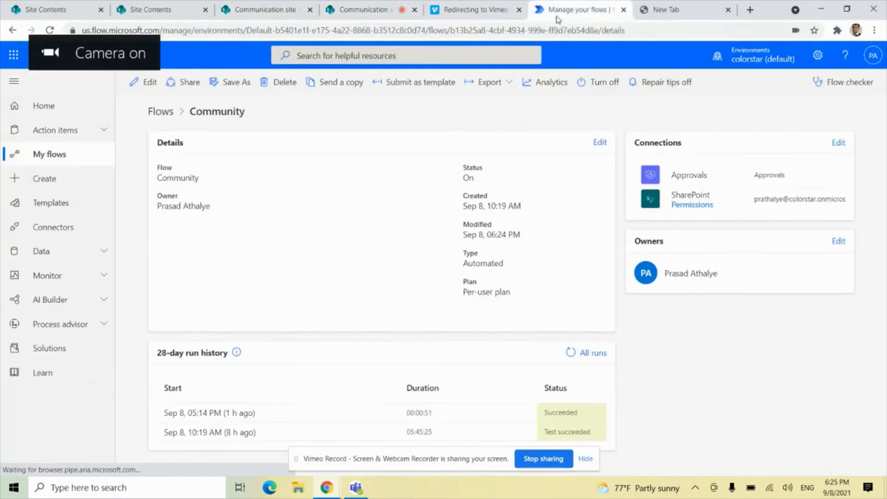
{"action": "left_click", "coordinate": [50, 31]}
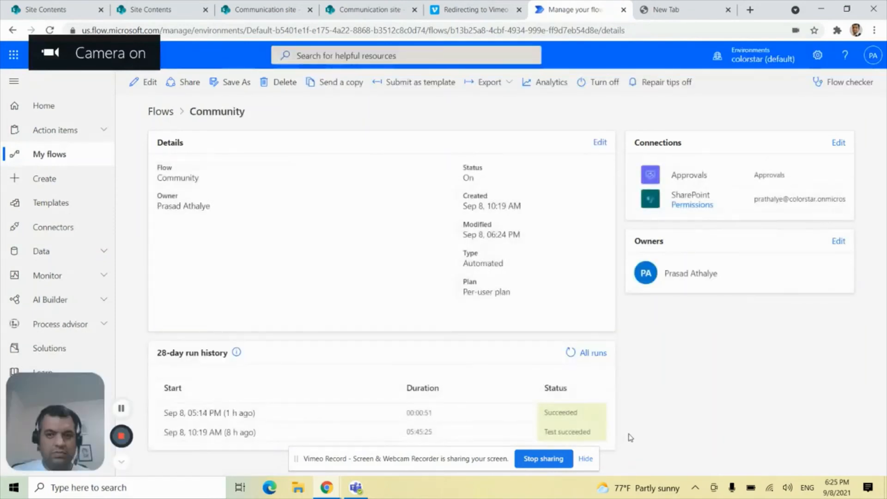
{"action": "left_click", "coordinate": [50, 31]}
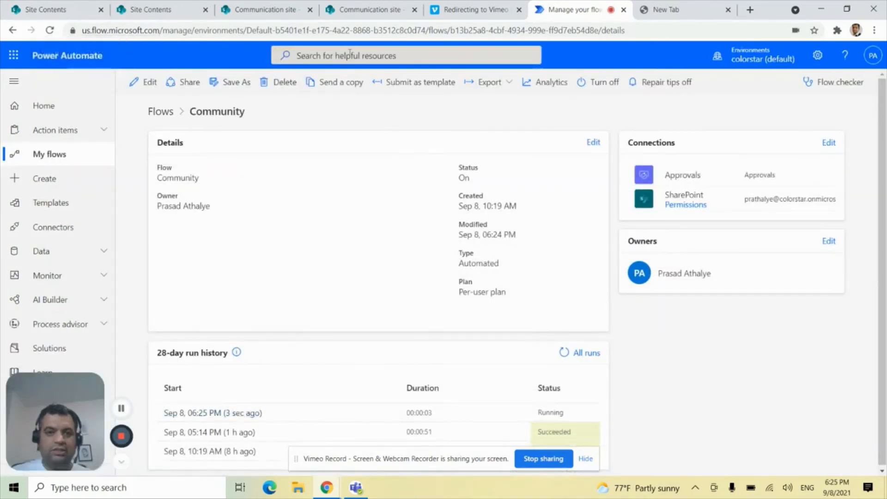
Open the Community flow's newest run in Power Automate, checking the Approval History list in SharePoint while the run page loads.
{"action": "left_click", "coordinate": [348, 10]}
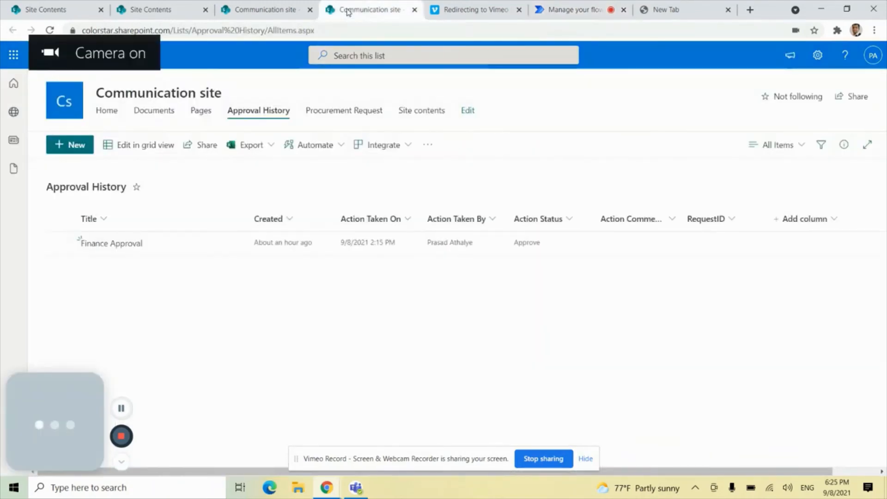
{"action": "left_click", "coordinate": [577, 9]}
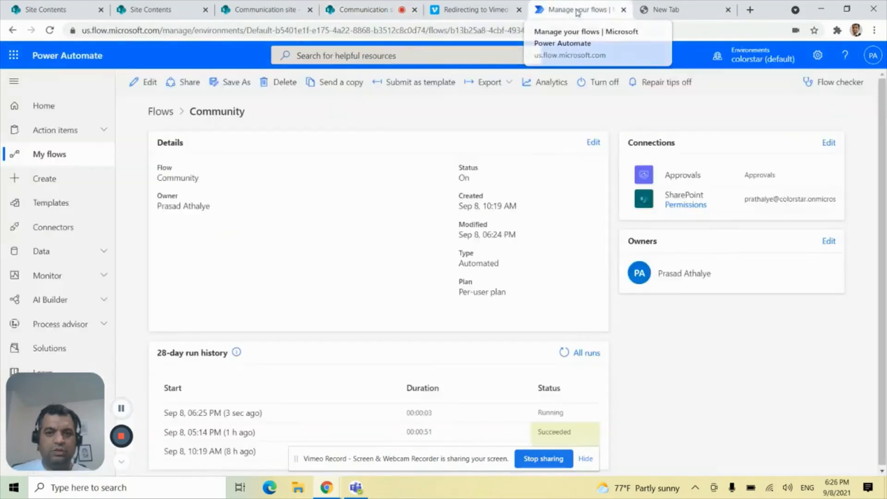
{"action": "left_click", "coordinate": [238, 413]}
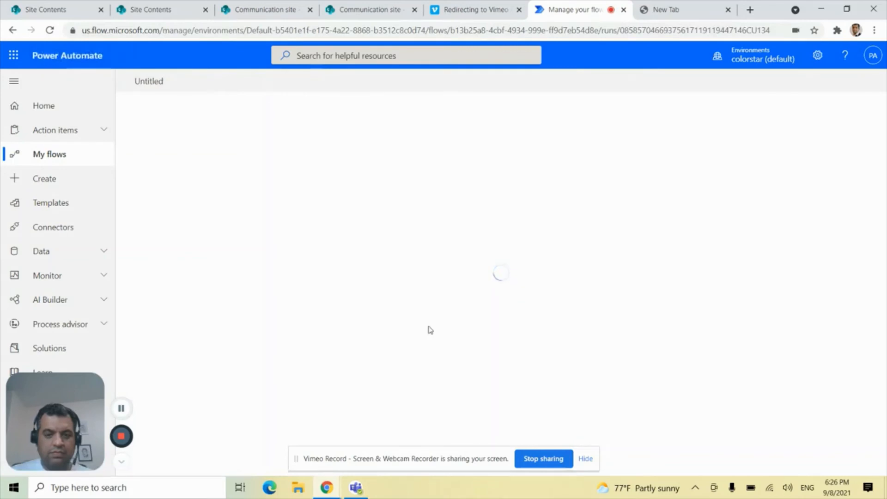
{"action": "left_click", "coordinate": [356, 13]}
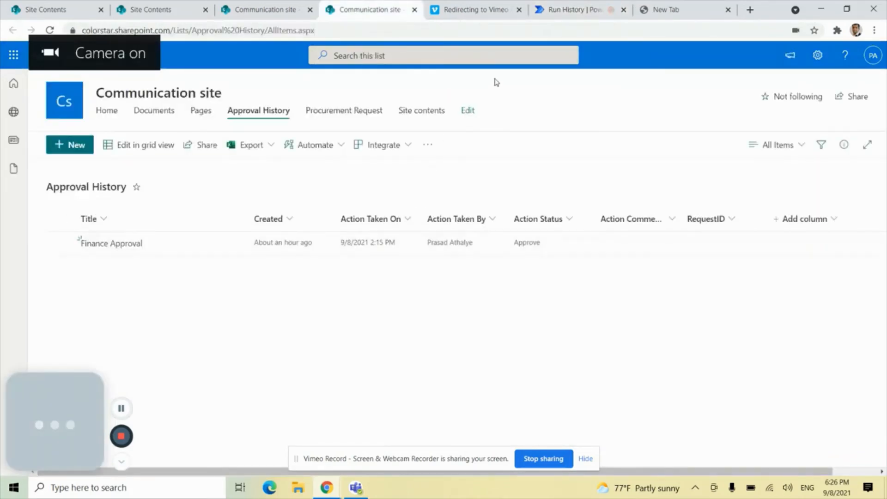
{"action": "left_click", "coordinate": [569, 10]}
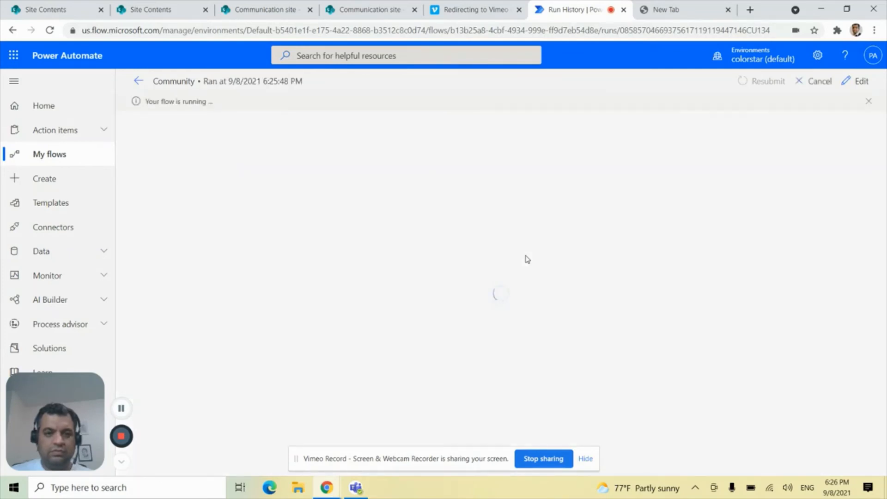
{"action": "left_click", "coordinate": [397, 8]}
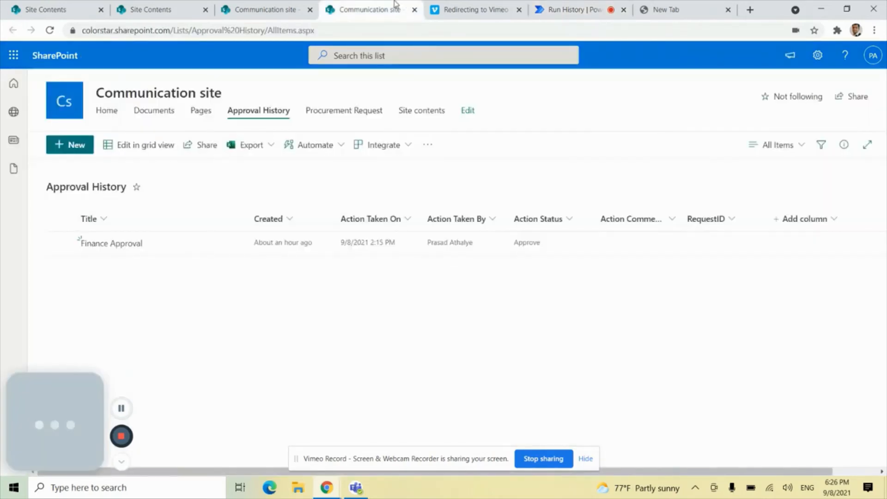
{"action": "left_click", "coordinate": [597, 13]}
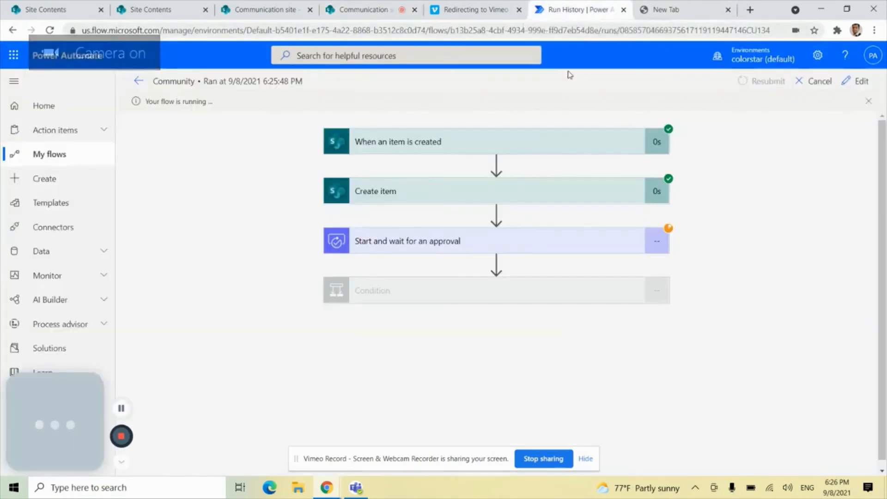
Inspect the run's Create item action, switch to SharePoint and refresh the Approval History list.
{"action": "left_click", "coordinate": [522, 195]}
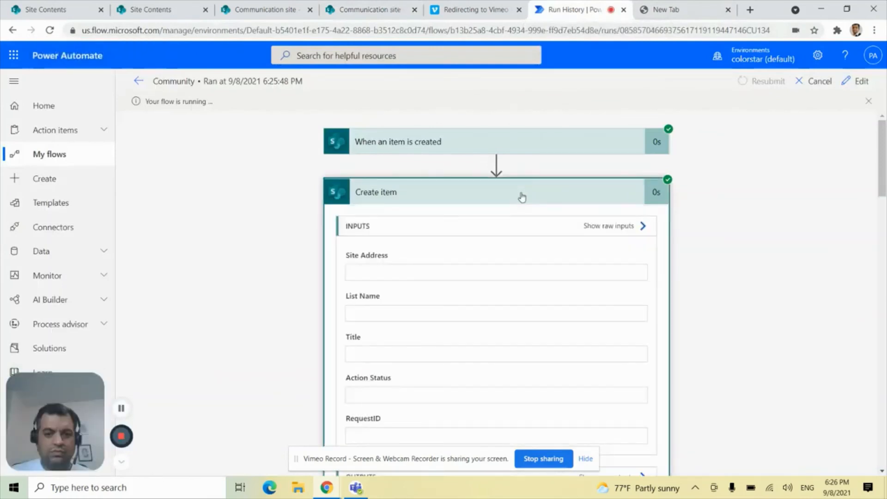
{"action": "left_click", "coordinate": [411, 199]}
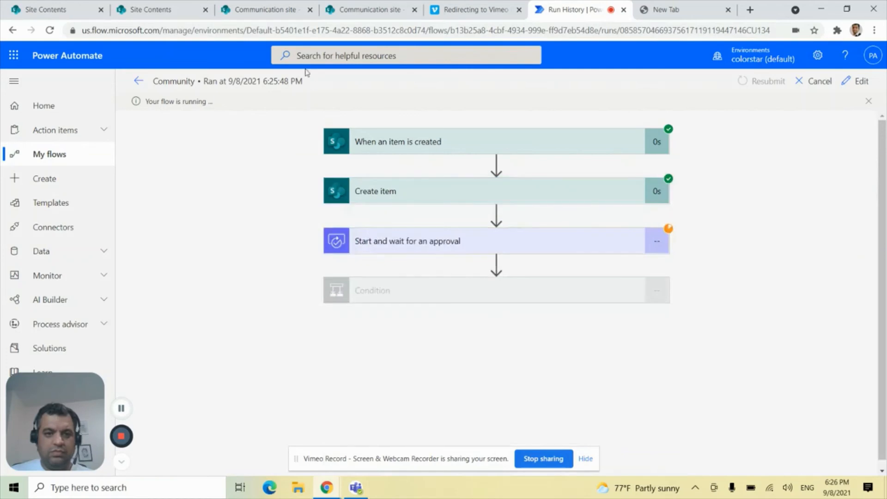
{"action": "left_click", "coordinate": [349, 10]}
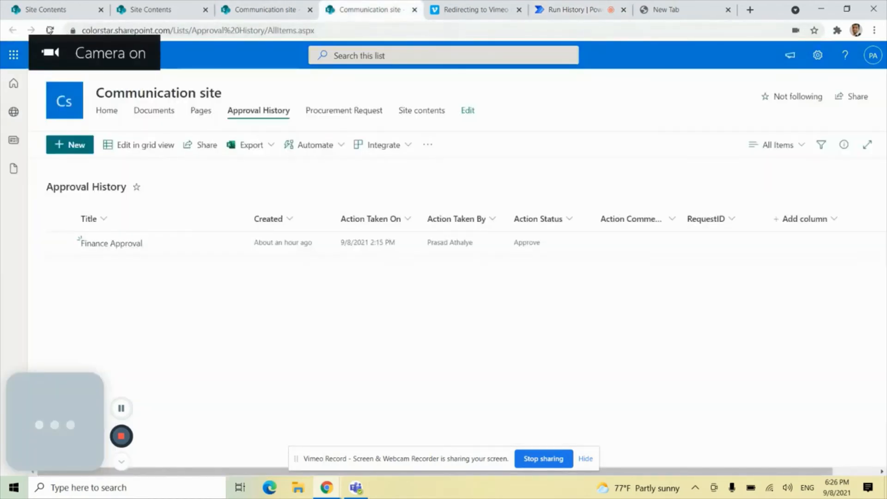
{"action": "left_click", "coordinate": [49, 30]}
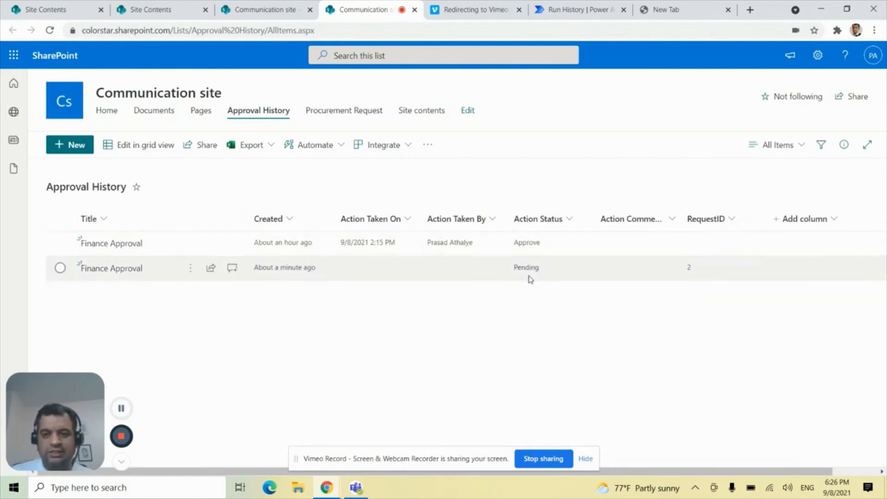
Switch to Power Automate and approve the received Finance Approval request with the comment "Looks Good. Approved".
{"action": "left_click", "coordinate": [558, 16]}
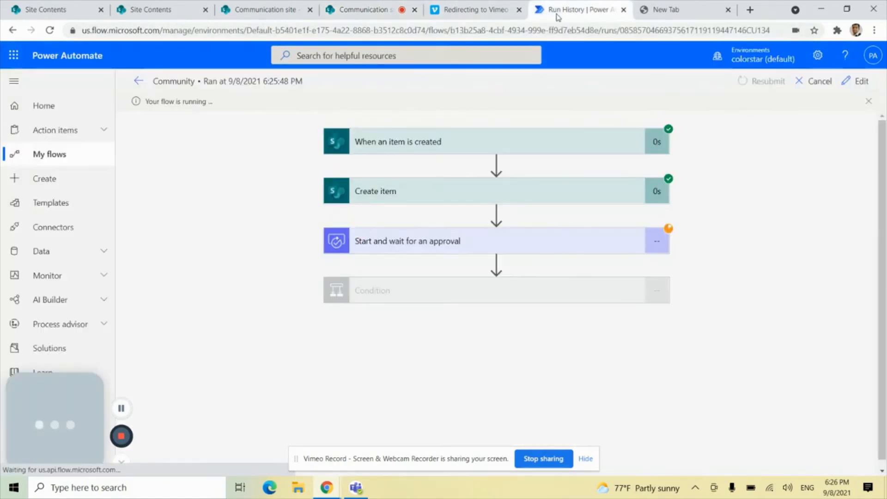
{"action": "left_click", "coordinate": [106, 134]}
{"action": "left_click", "coordinate": [66, 162]}
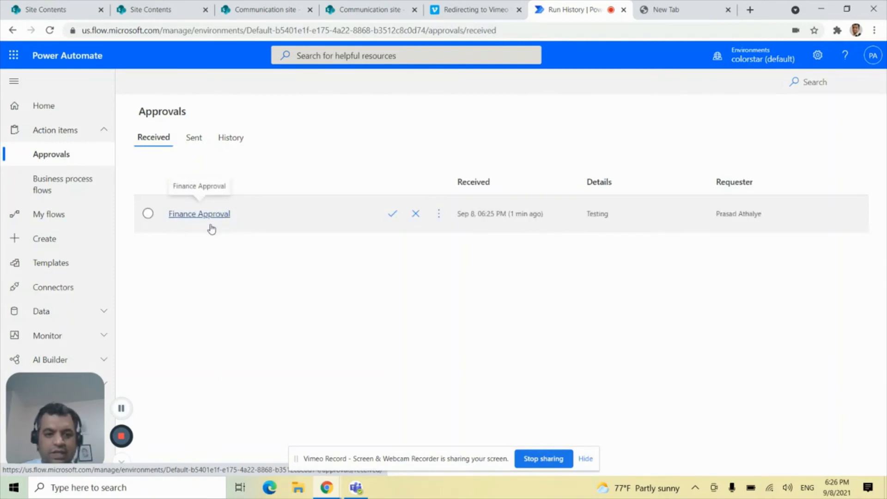
{"action": "left_click", "coordinate": [392, 215]}
{"action": "left_click", "coordinate": [786, 378]}
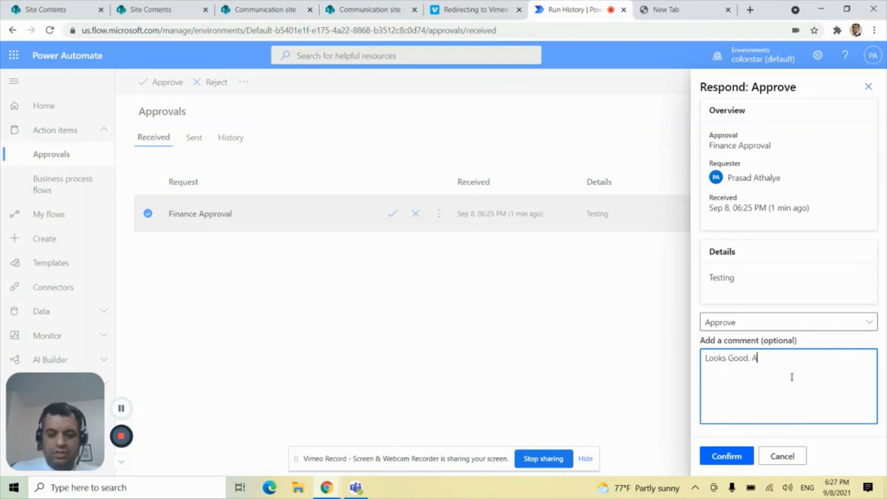
{"action": "left_click", "coordinate": [754, 454]}
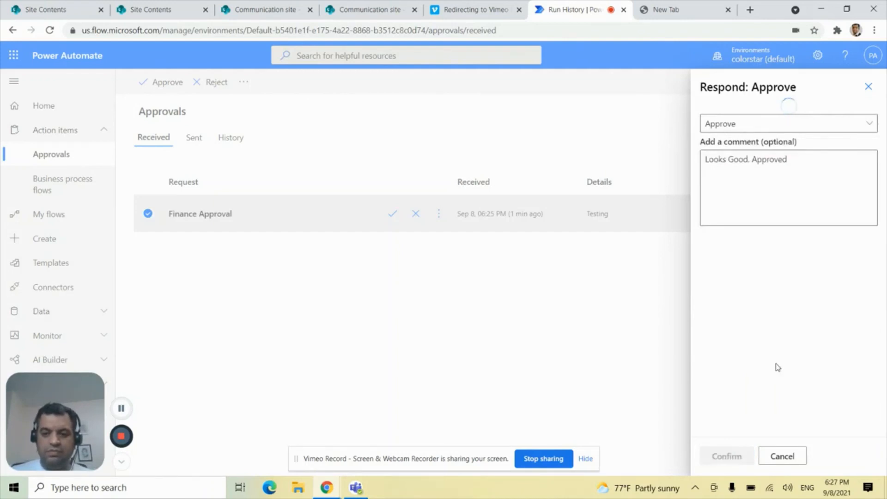
{"action": "left_click", "coordinate": [724, 455]}
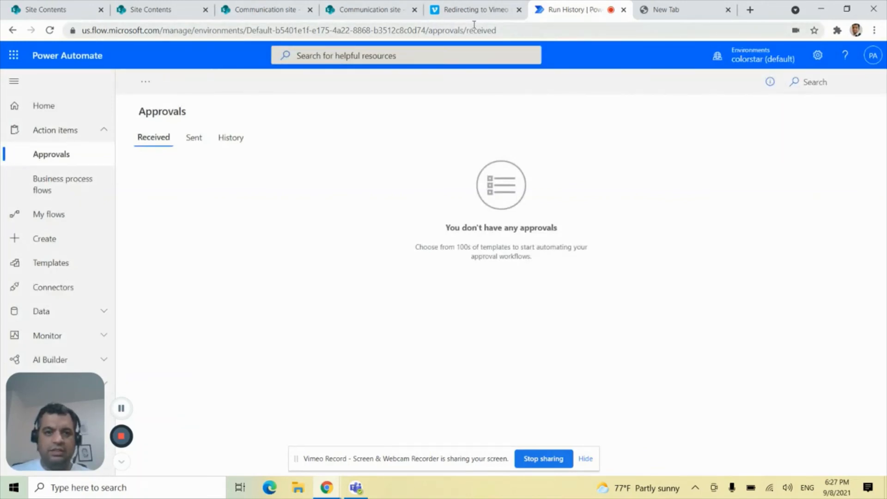
Check the Community flow's run history on its details page, switch to SharePoint and refresh the Approval History list.
{"action": "left_click", "coordinate": [56, 218]}
{"action": "left_click", "coordinate": [223, 217]}
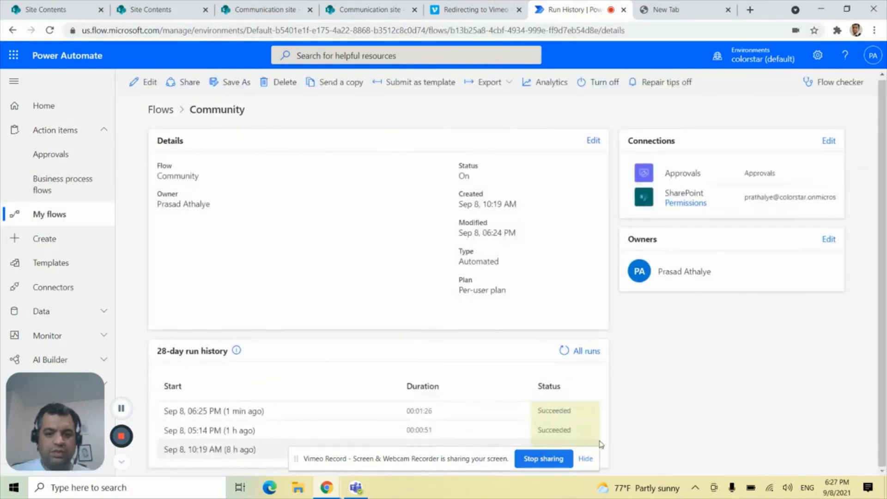
{"action": "left_click", "coordinate": [353, 11]}
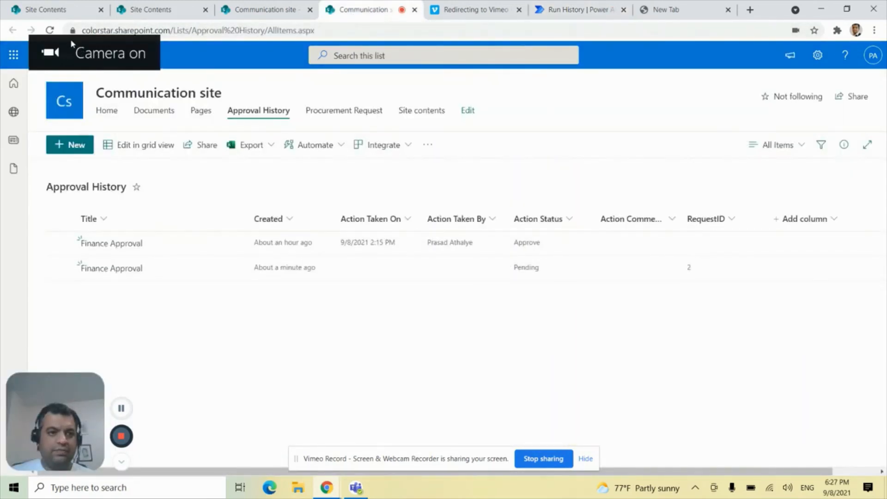
{"action": "left_click", "coordinate": [49, 30]}
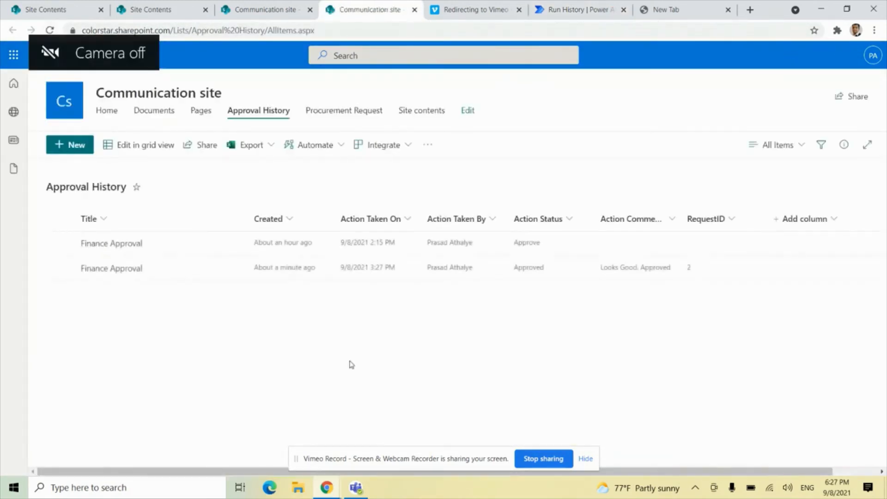